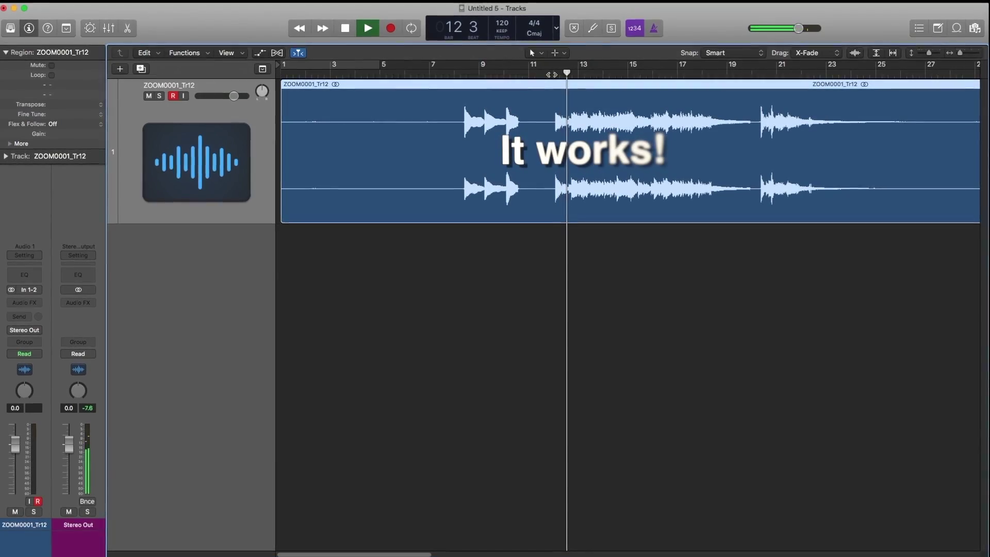
Step: Split the recording just before bar 12 with the Scissors tool, delete the level-check part and move the remaining audio to bar 1
{"action": "key", "text": "space"}
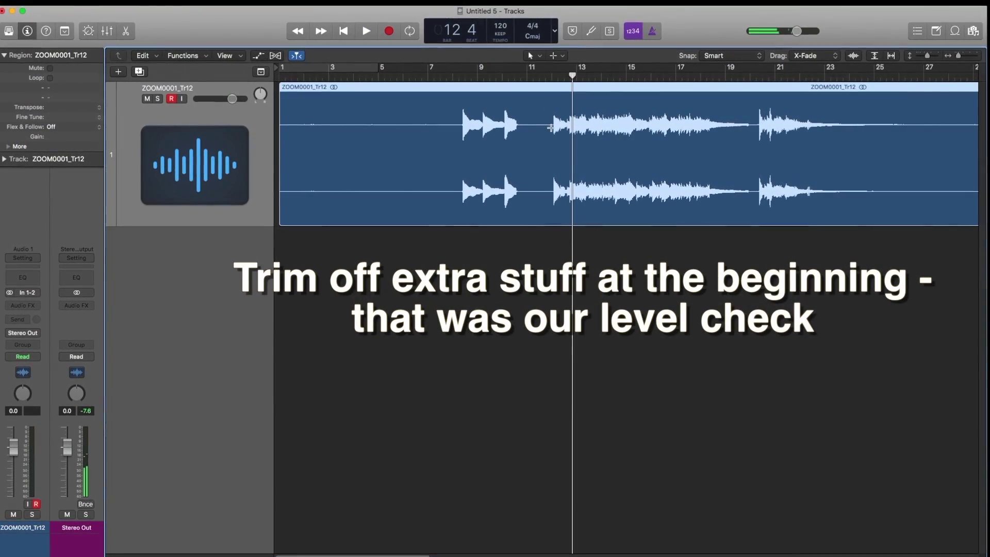
{"action": "left_click", "coordinate": [561, 55]}
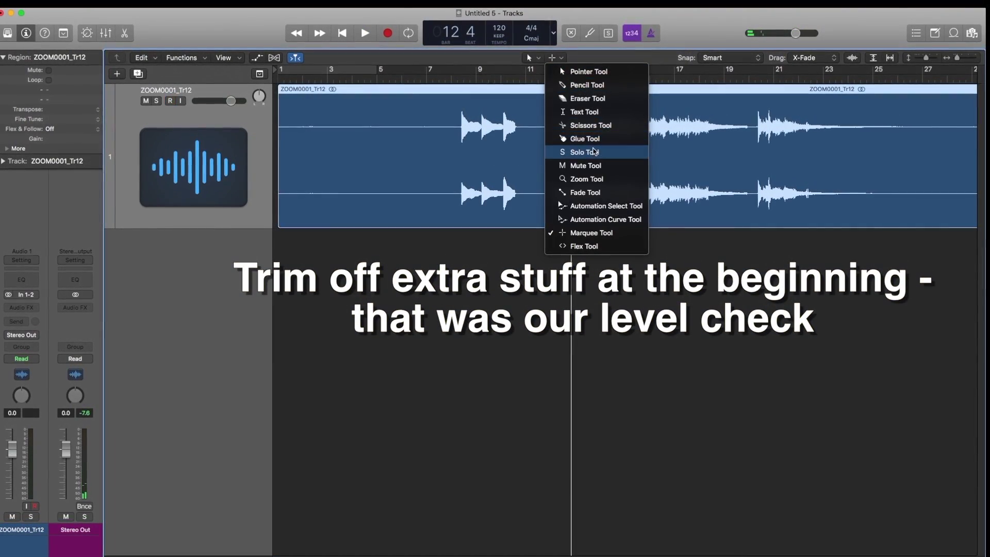
{"action": "left_click", "coordinate": [587, 124]}
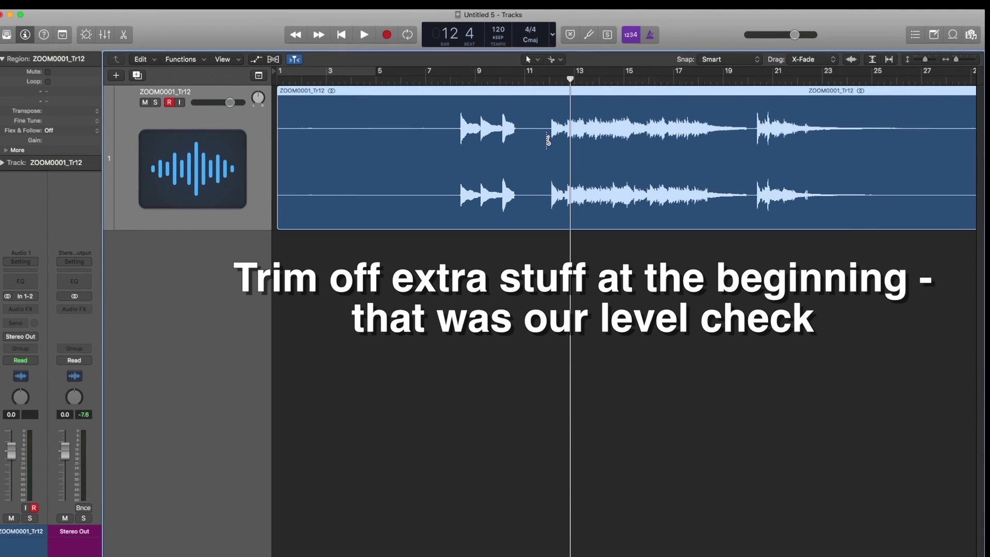
{"action": "left_click", "coordinate": [549, 143]}
{"action": "left_click", "coordinate": [535, 143]}
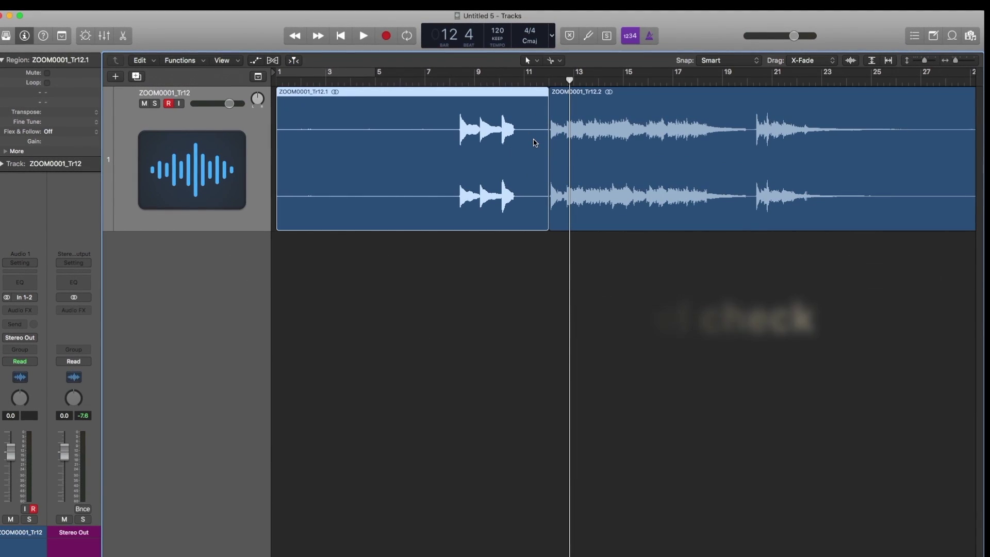
{"action": "key", "text": "Delete"}
{"action": "left_click_drag", "start_coordinate": [608, 107], "coordinate": [328, 103]}
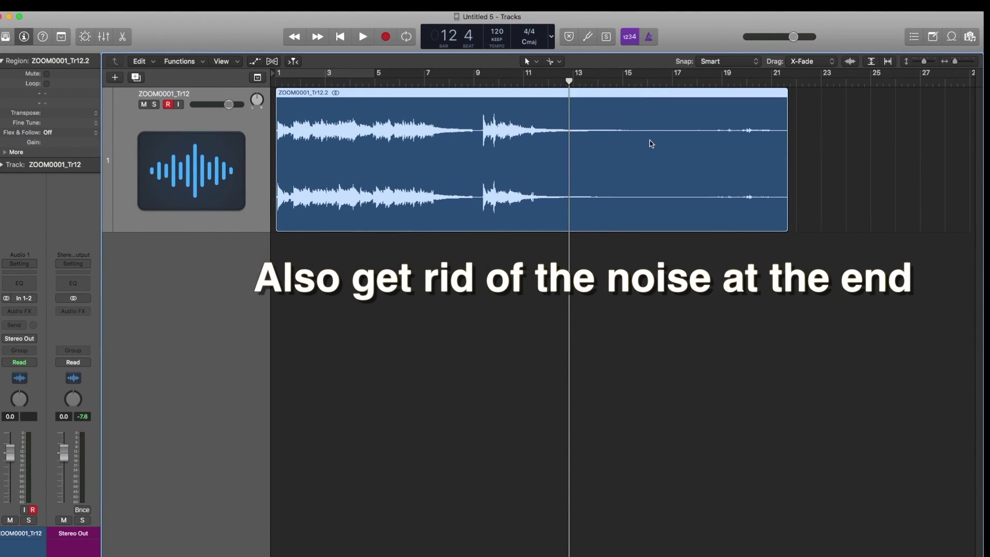
Step: Cut off and delete the noisy end of the region from about bar 18, and play the recording from bar 1
{"action": "left_click", "coordinate": [698, 141]}
{"action": "key", "text": "Delete"}
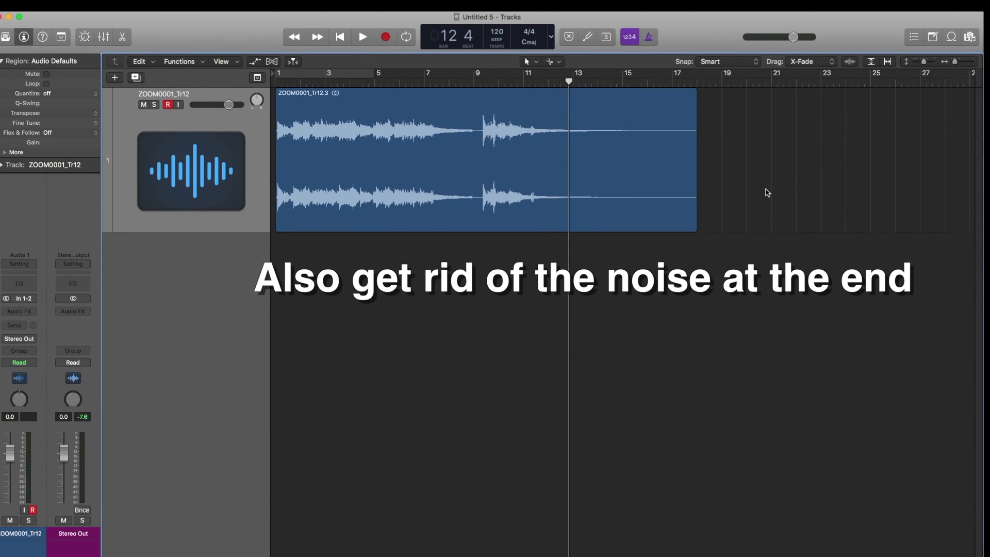
{"action": "left_click", "coordinate": [277, 82]}
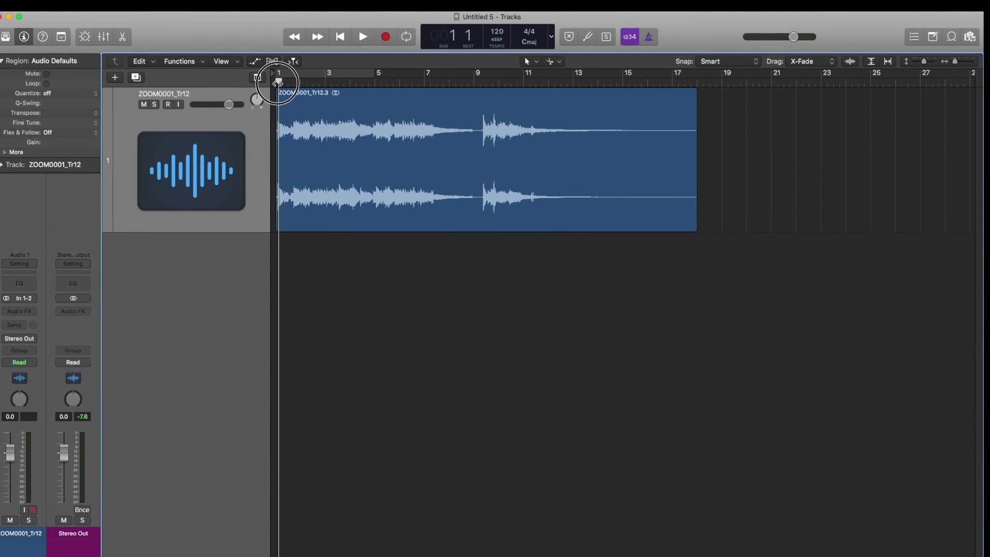
{"action": "key", "text": "space"}
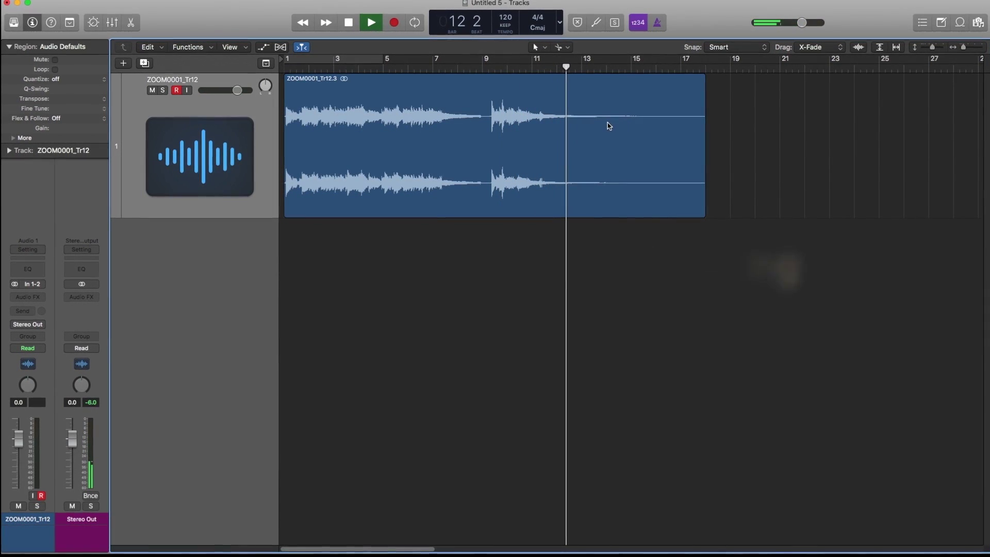
Step: Play from about bar 6 to find the bad harmonic and split the region just after bar 7
{"action": "left_click_drag", "start_coordinate": [566, 66], "coordinate": [422, 66]}
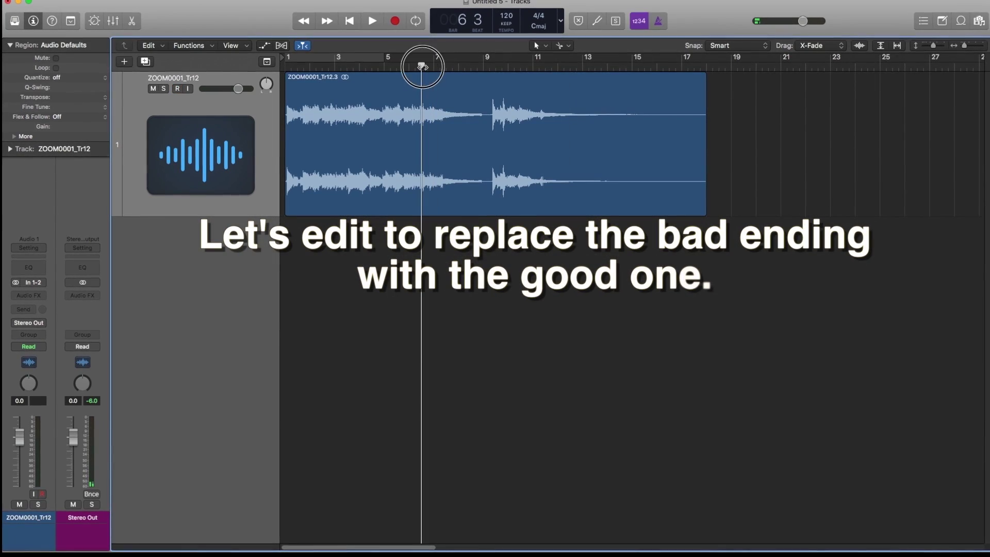
{"action": "key", "text": "super+Right"}
{"action": "key", "text": "super+Right"}
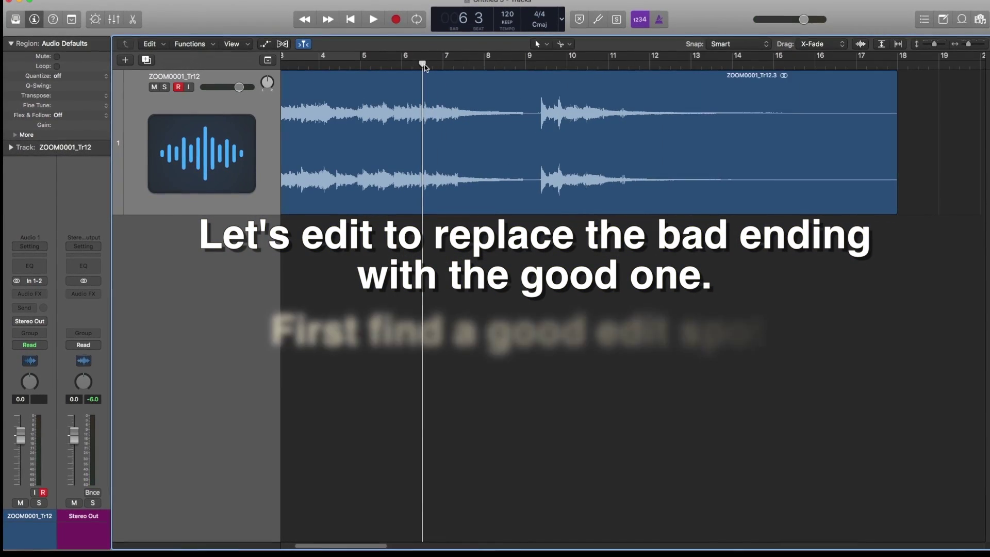
{"action": "key", "text": "space"}
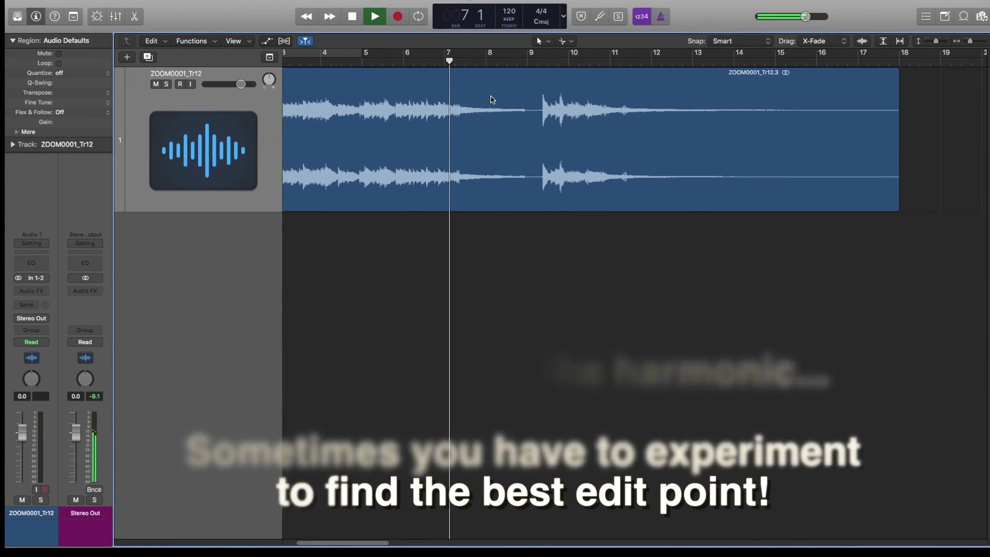
{"action": "key", "text": "space"}
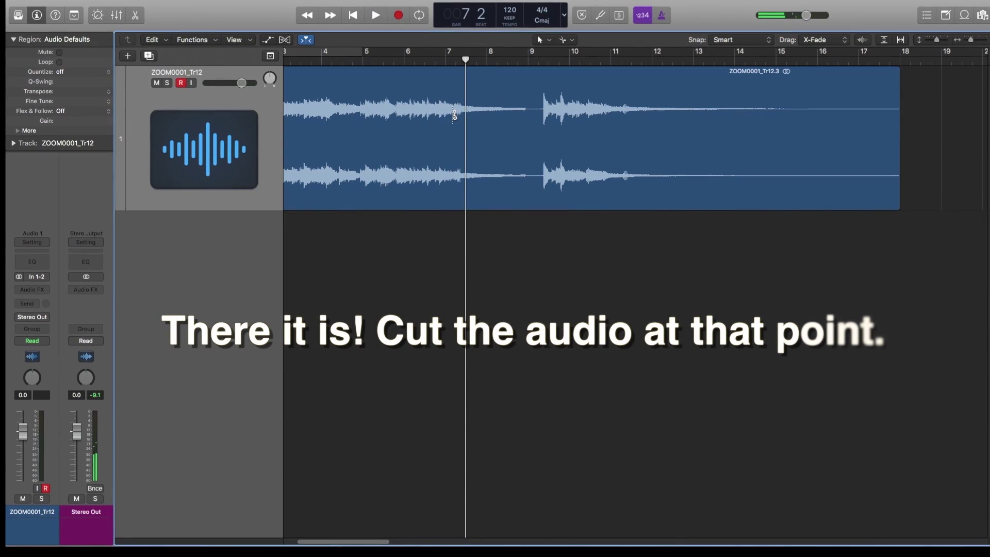
{"action": "left_click", "coordinate": [454, 111]}
Step: Locate the good harmonic from about bar 10, split the region at 10 2 3 1 and delete the section between the two cuts
{"action": "left_click", "coordinate": [571, 56]}
{"action": "key", "text": "space"}
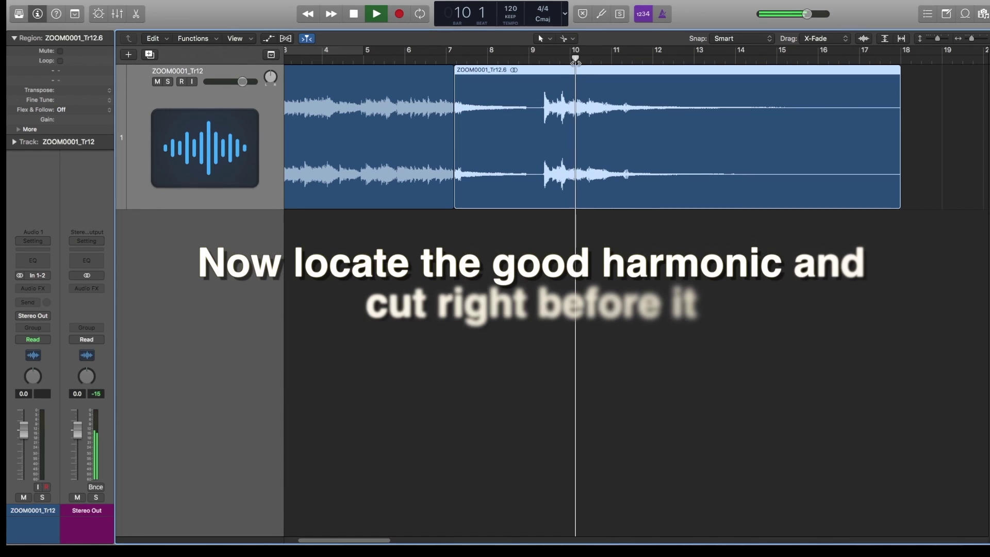
{"action": "key", "text": "space"}
{"action": "left_click", "coordinate": [586, 111]}
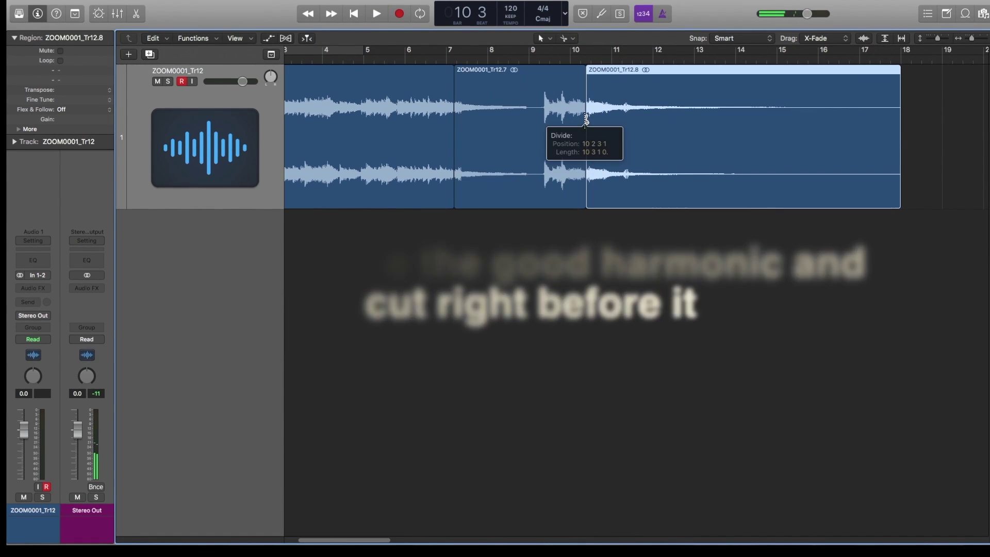
{"action": "left_click", "coordinate": [550, 116]}
{"action": "key", "text": "Delete"}
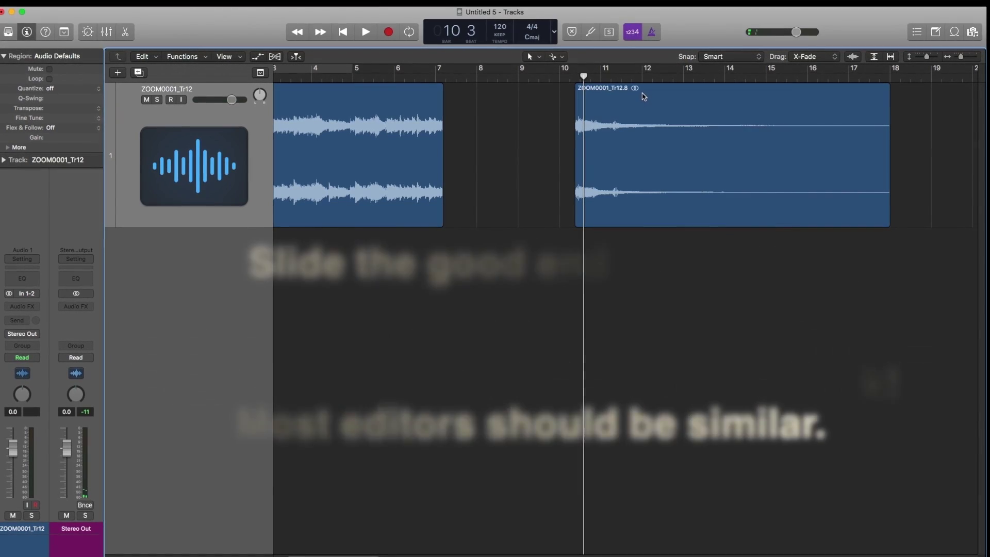
Step: Move the good ending to 7 1 3 1 so it overlaps and crossfades with the first take, and listen to the edit in context
{"action": "left_click_drag", "start_coordinate": [641, 94], "coordinate": [513, 84]}
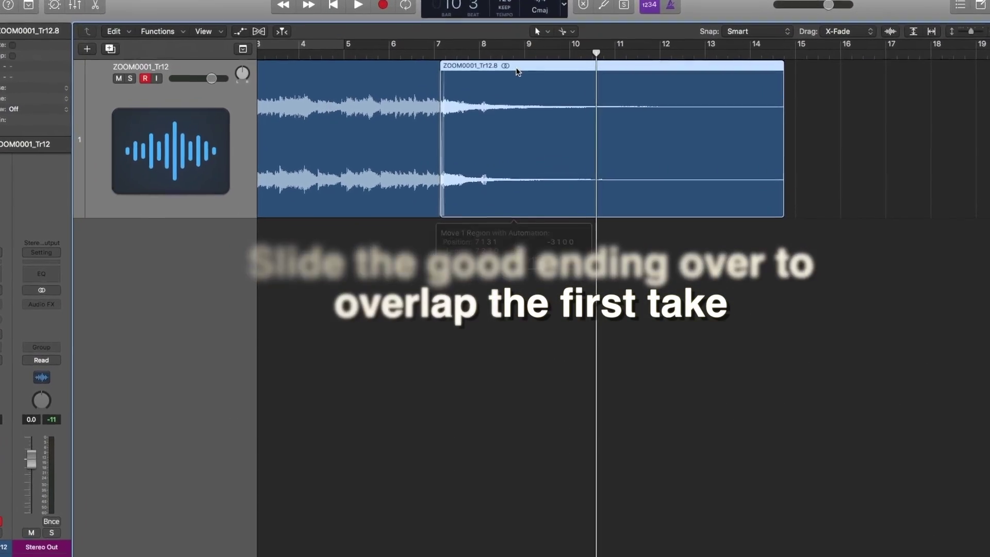
{"action": "left_click", "coordinate": [402, 71]}
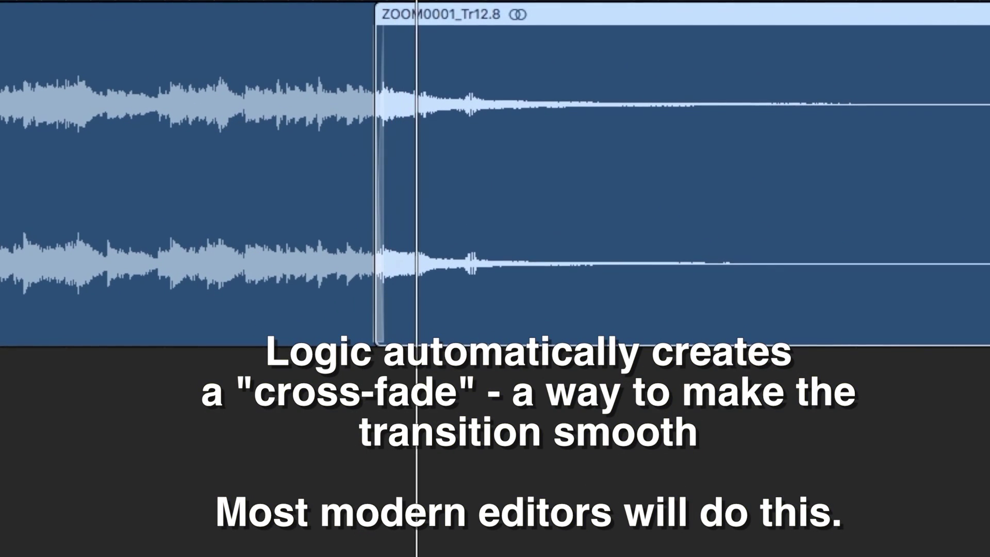
{"action": "key", "text": "super+Right"}
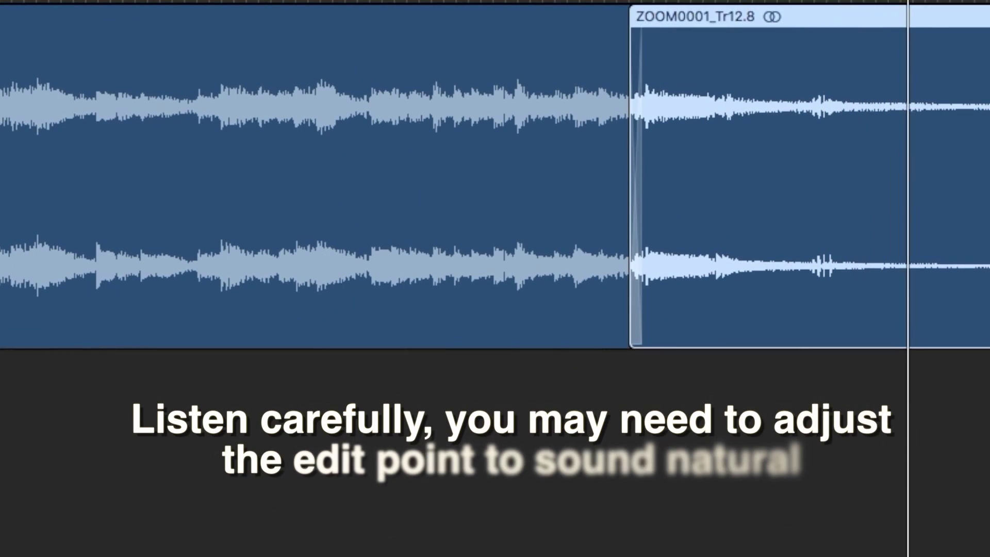
{"action": "mouse_move", "coordinate": [669, 20]}
{"action": "left_mouse_down"}
{"action": "mouse_move", "coordinate": [679, 20]}
{"action": "mouse_move", "coordinate": [667, 17]}
{"action": "left_mouse_up"}
{"action": "left_click", "coordinate": [489, 3]}
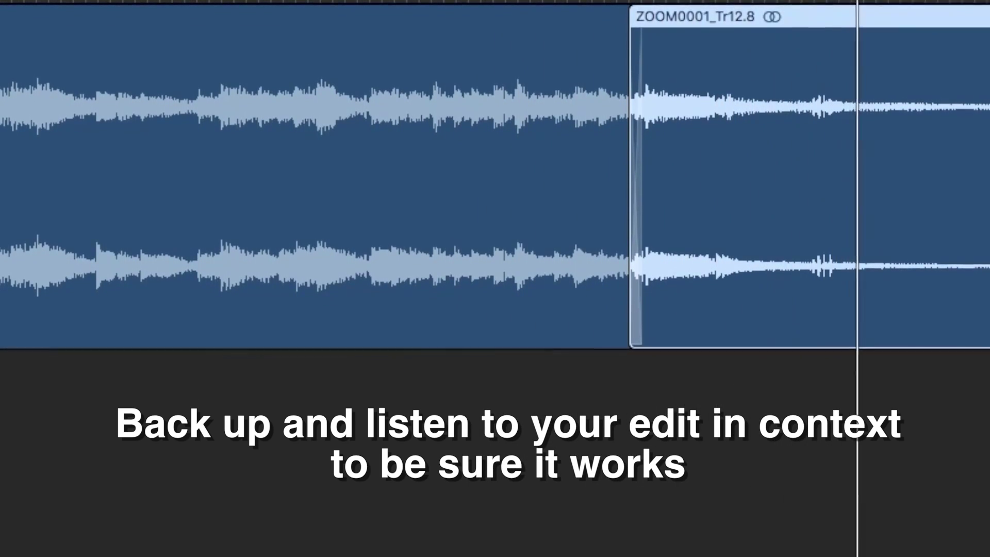
{"action": "key", "text": "comma"}
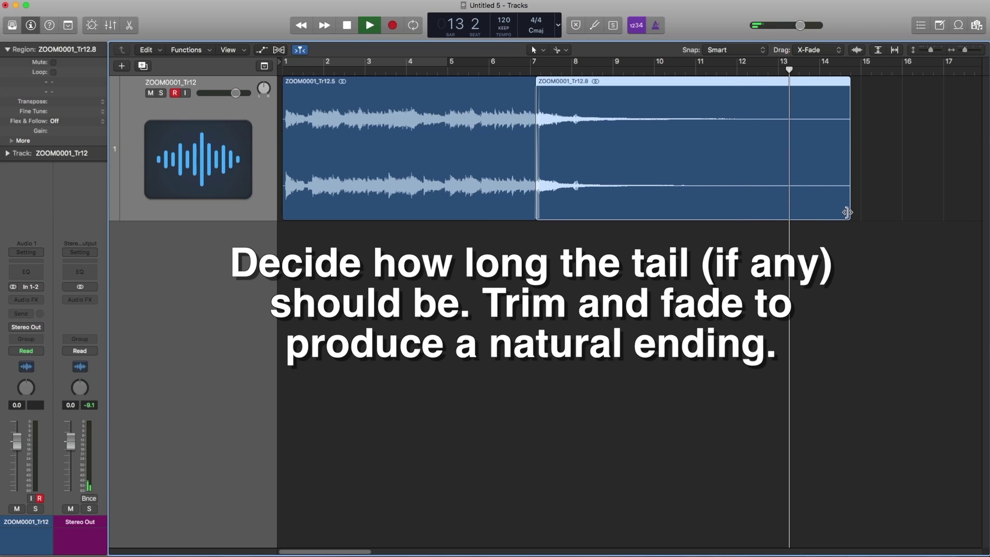
Step: Trim the ending region's tail to about bar 13 beat 2 and add a short fade-out at its end with the Fade tool
{"action": "left_click_drag", "start_coordinate": [847, 213], "coordinate": [791, 204]}
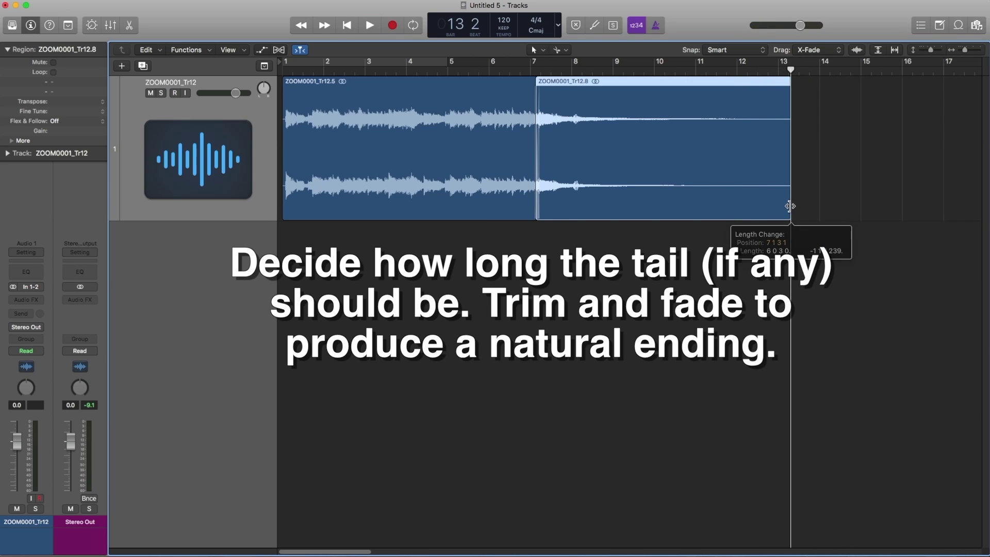
{"action": "left_click", "coordinate": [565, 51]}
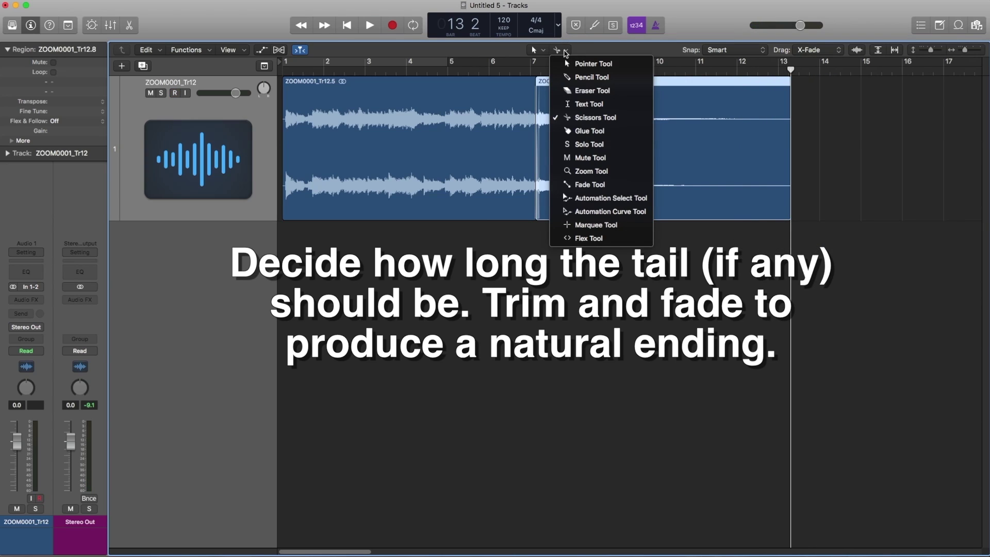
{"action": "left_click", "coordinate": [594, 184]}
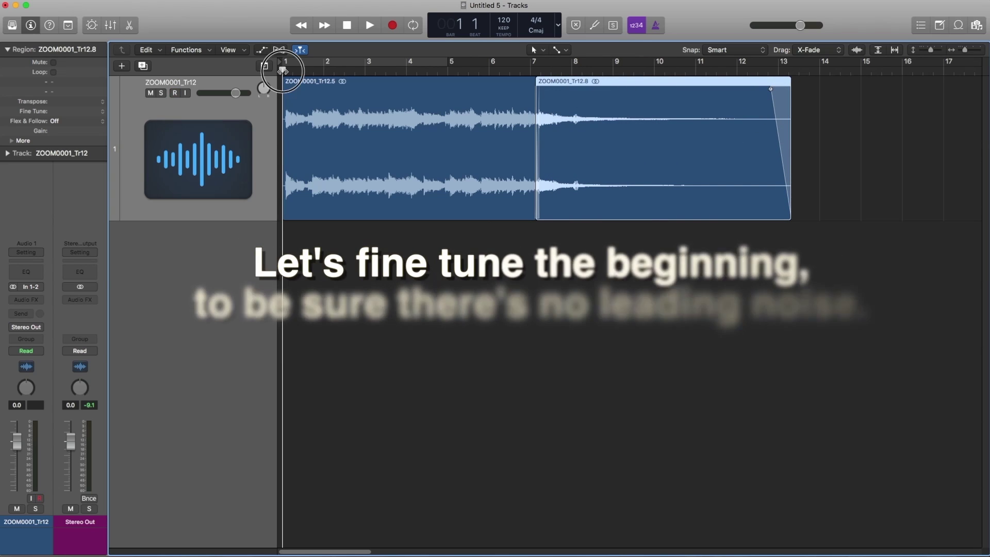
Step: Trim the start of the first region up to the first note to remove the leading noise
{"action": "scroll", "coordinate": [629, 150], "scroll_direction": "up", "scroll_amount": 5}
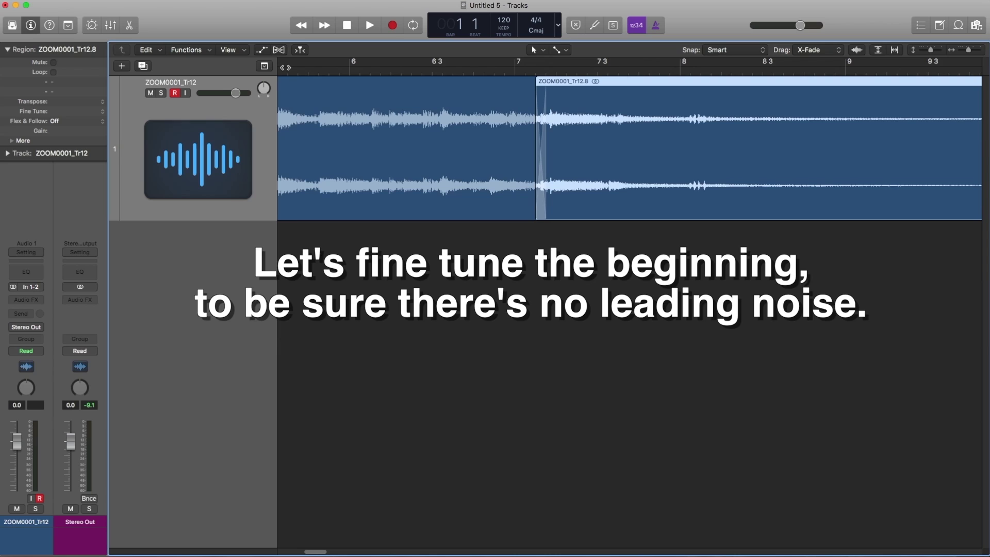
{"action": "scroll", "coordinate": [629, 150], "scroll_direction": "left", "scroll_amount": 3}
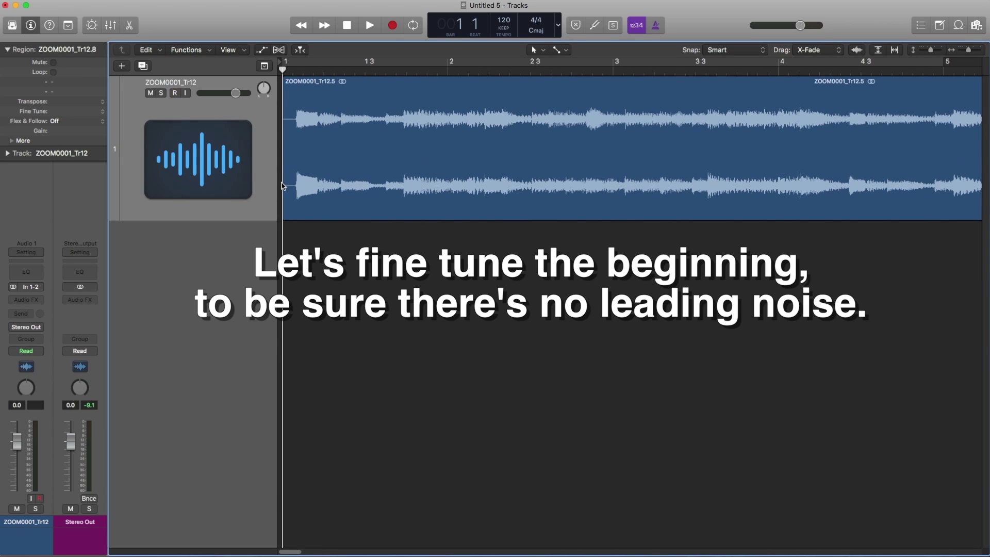
{"action": "left_click_drag", "start_coordinate": [282, 197], "coordinate": [291, 202]}
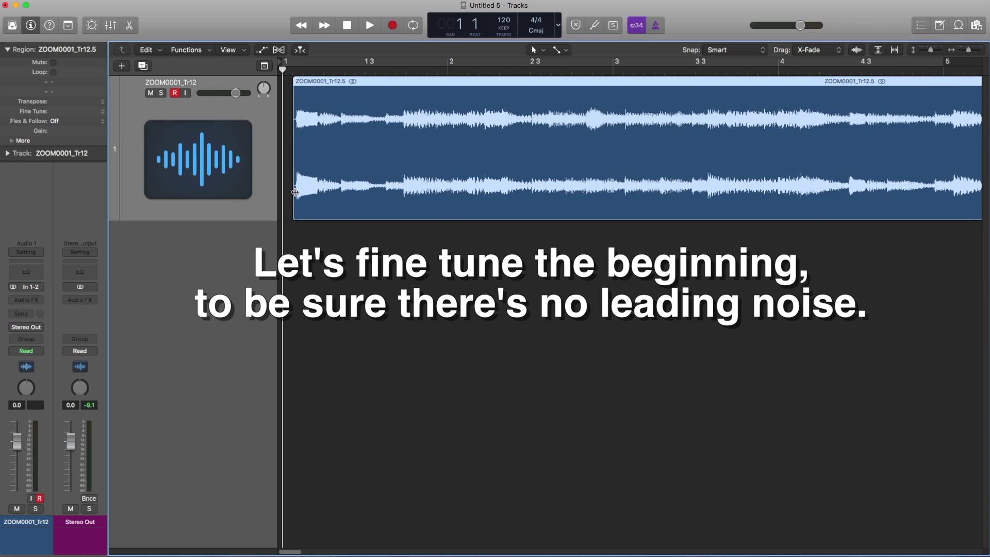
{"action": "scroll", "coordinate": [294, 192], "scroll_direction": "down", "scroll_amount": 5}
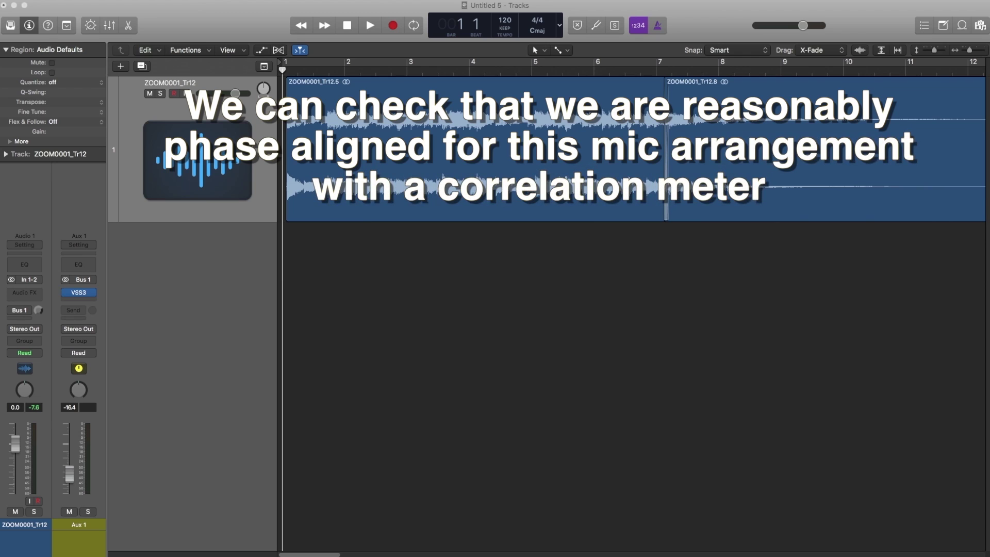
Step: Insert the Correlation Meter on the ZOOM0001_Tr12 channel and return the playhead to bar 1 for the phase check
{"action": "left_click", "coordinate": [37, 294]}
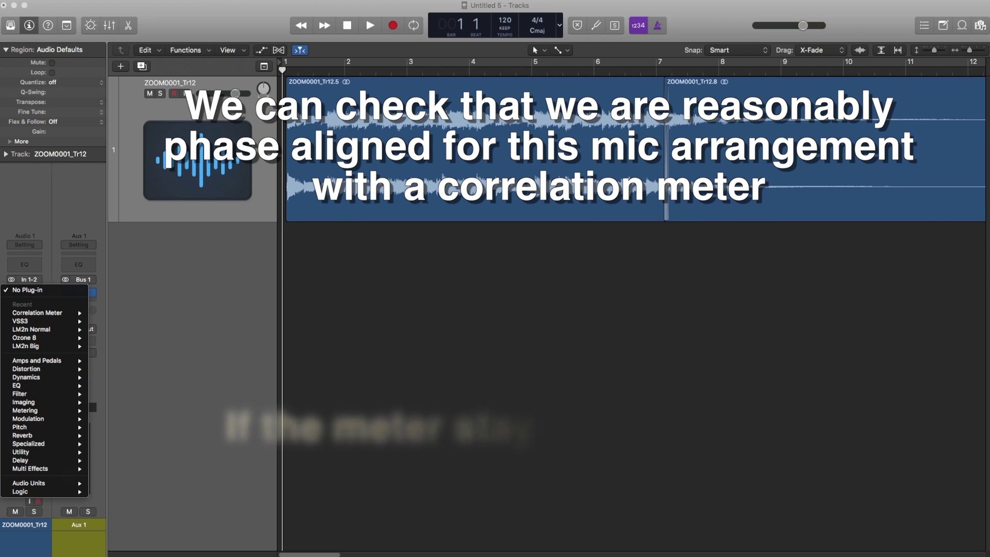
{"action": "mouse_move", "coordinate": [46, 317]}
{"action": "left_click", "coordinate": [110, 313]}
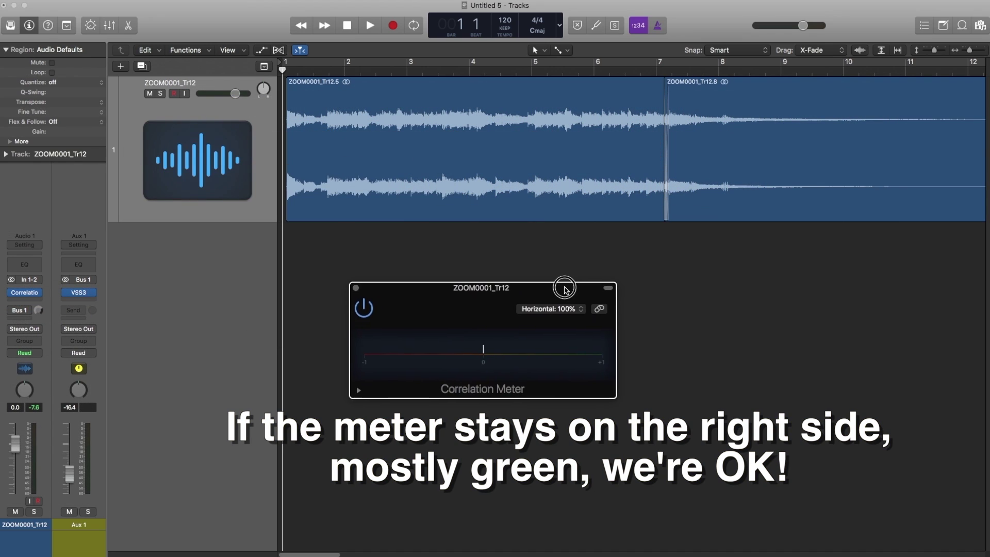
{"action": "left_click_drag", "start_coordinate": [566, 288], "coordinate": [531, 272]}
{"action": "left_click", "coordinate": [285, 74]}
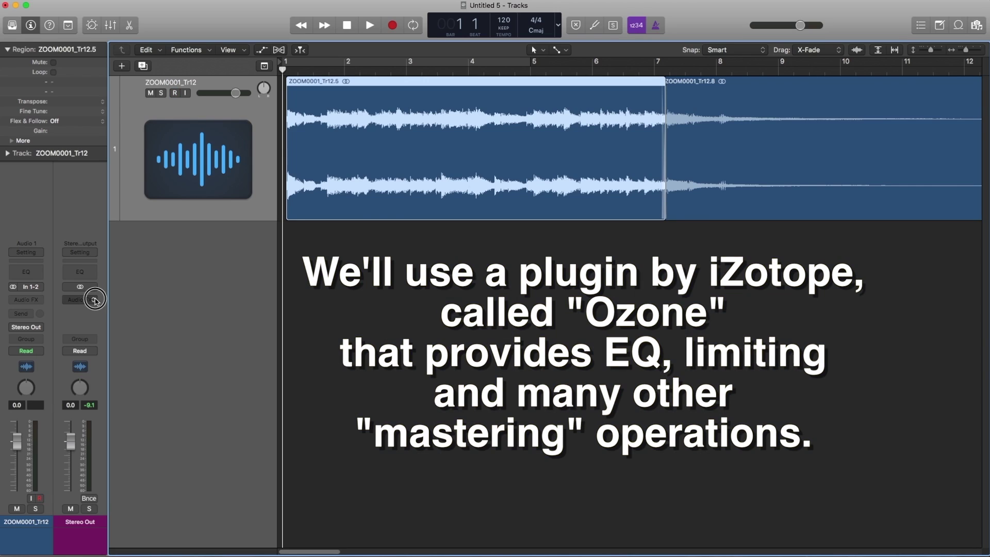
Step: Insert Ozone 8 in stereo and the LM2n Normal loudness meter on the Stereo Out channel, and start playback from bar 1
{"action": "left_click", "coordinate": [95, 300]}
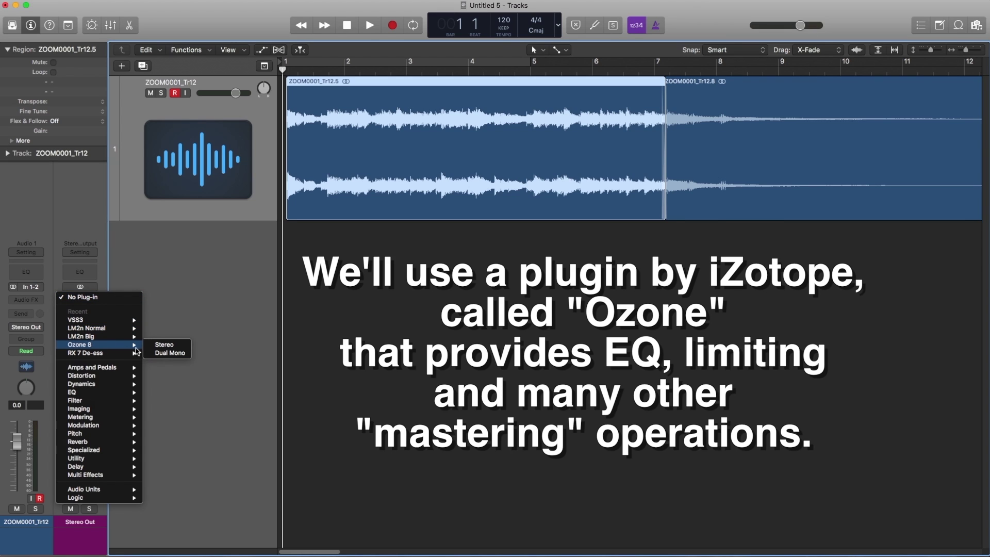
{"action": "left_click", "coordinate": [164, 345]}
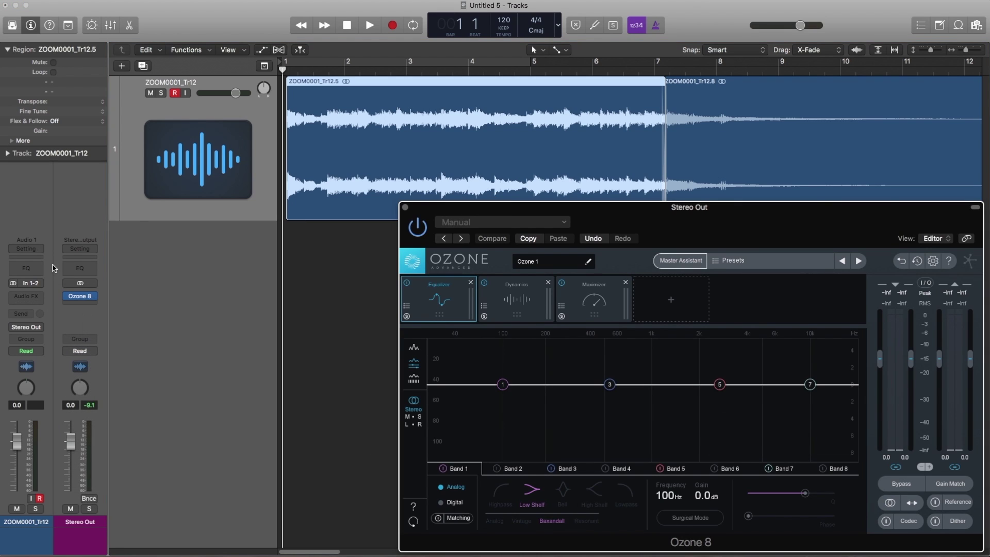
{"action": "left_click", "coordinate": [95, 304]}
{"action": "mouse_move", "coordinate": [95, 326]}
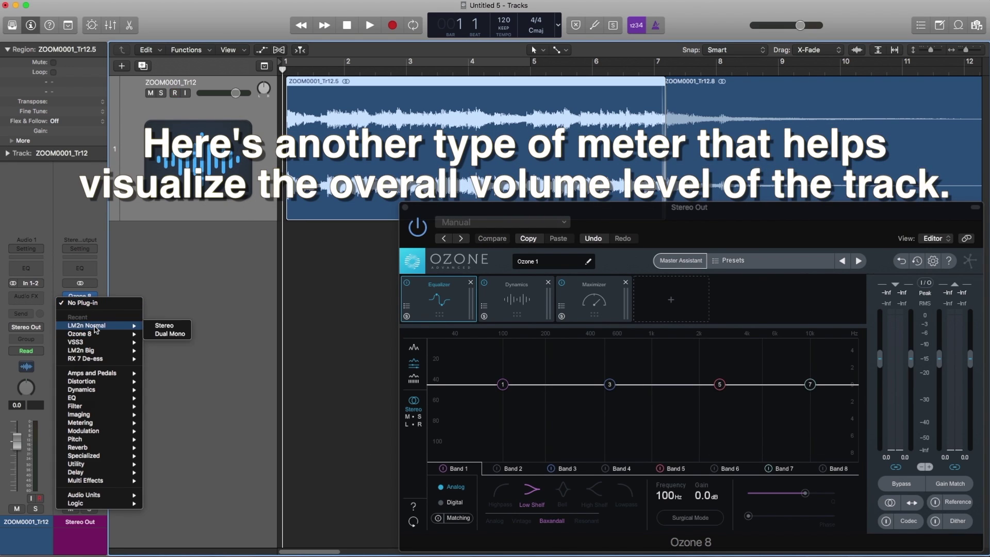
{"action": "left_click", "coordinate": [96, 328]}
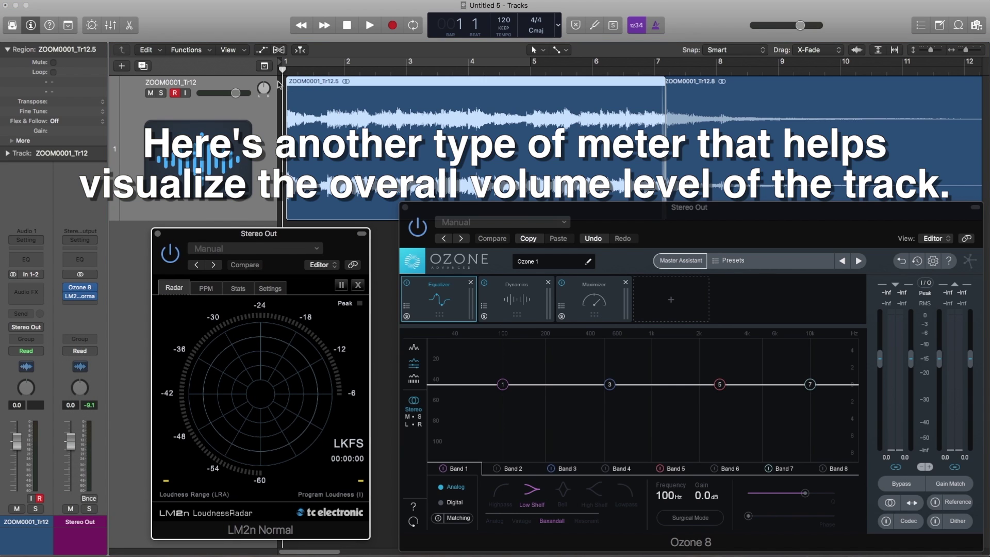
{"action": "left_click", "coordinate": [316, 91]}
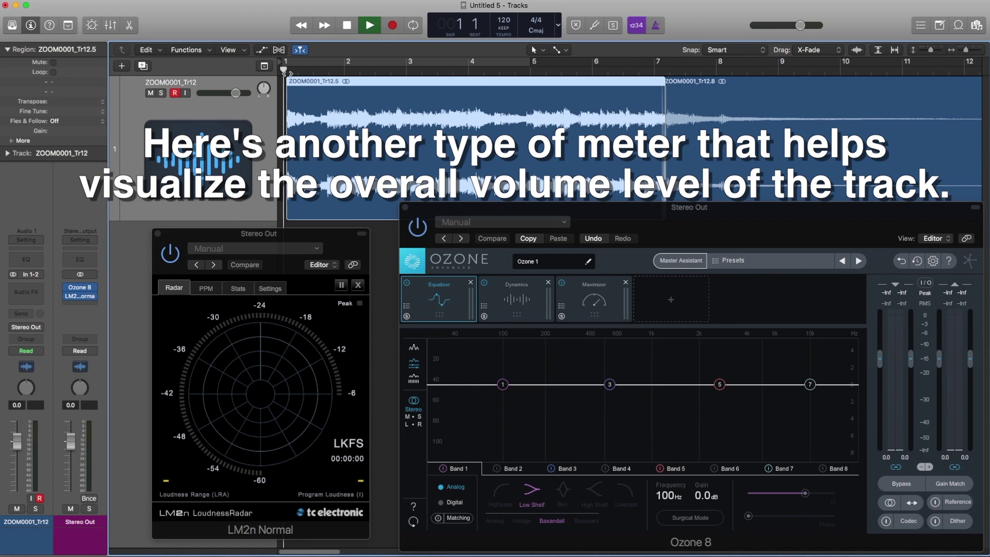
Step: In Ozone's equalizer, make band 1 a brickwall highpass at about 49.6 Hz and raise the band 7 high shelf about 0.9 dB at 4.80 kHz
{"action": "left_click", "coordinate": [518, 384]}
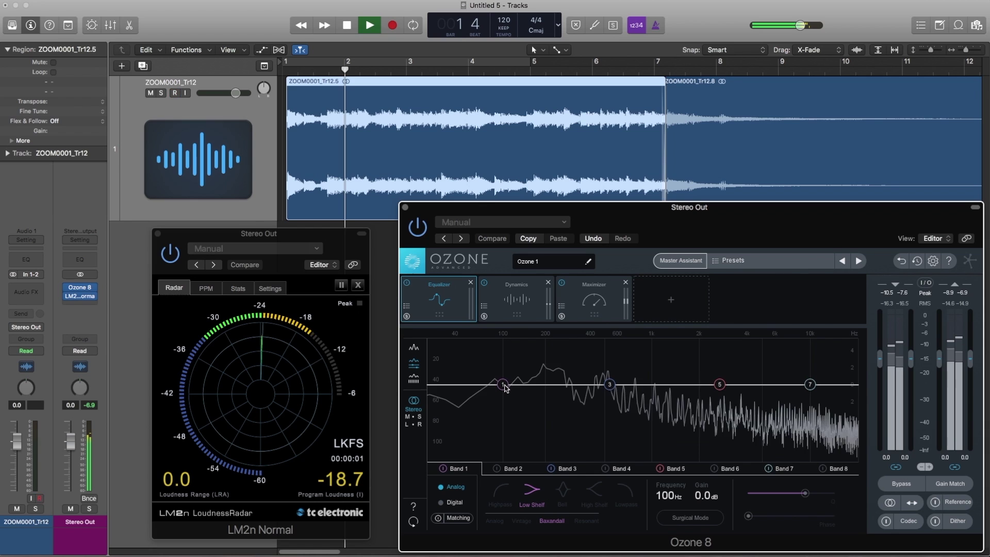
{"action": "left_click_drag", "start_coordinate": [475, 398], "coordinate": [481, 444]}
{"action": "left_click", "coordinate": [500, 491]}
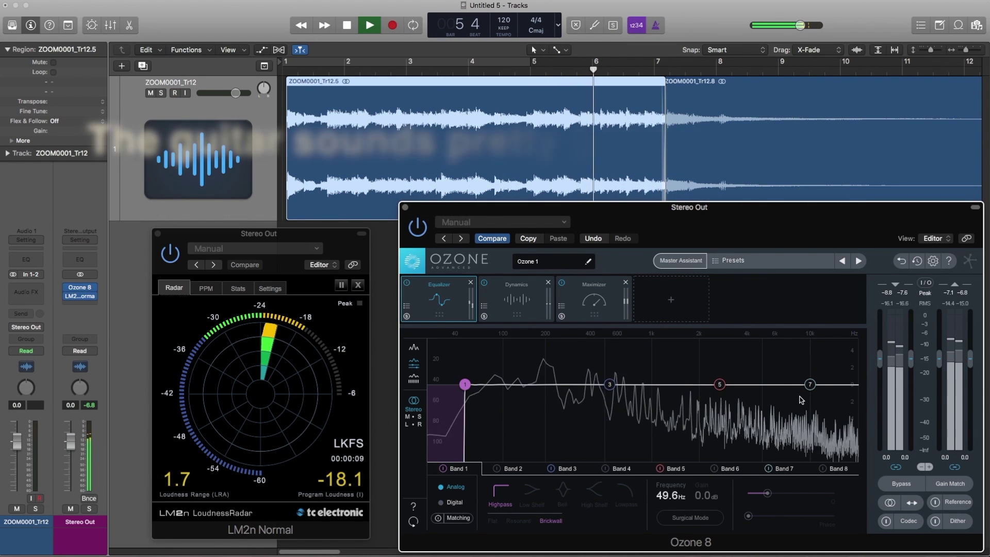
{"action": "left_click_drag", "start_coordinate": [792, 387], "coordinate": [760, 382]}
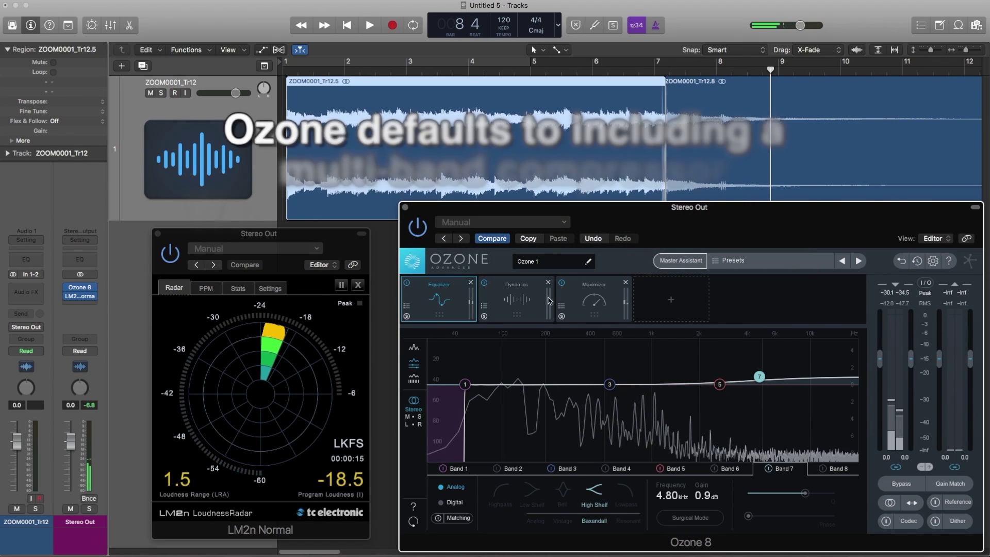
Step: Stop playback and bypass Ozone's Dynamics module
{"action": "key", "text": "space"}
{"action": "left_click", "coordinate": [516, 291]}
{"action": "left_click", "coordinate": [484, 282]}
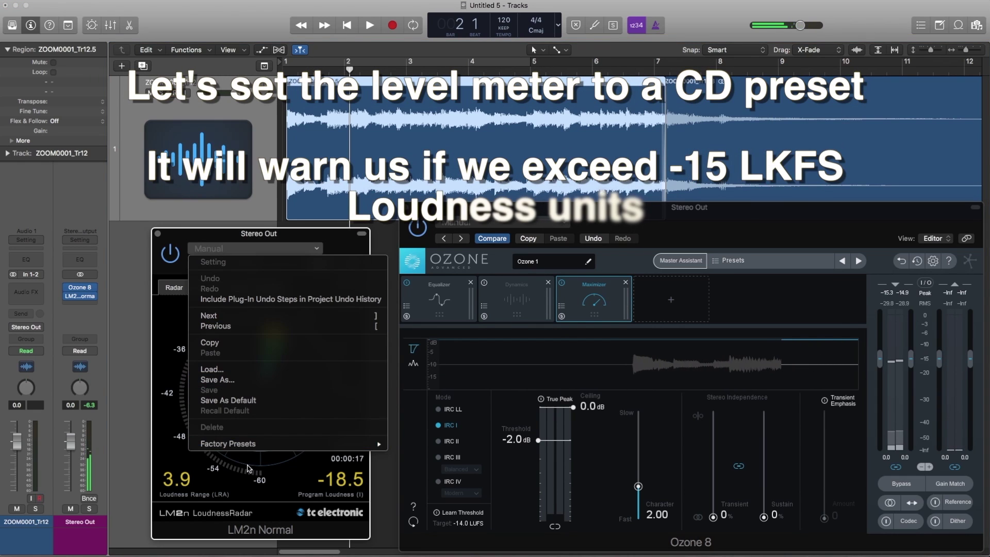
Step: Load the CD Master (-15) factory preset in the LM2n loudness meter, then reset the meter and start playback
{"action": "mouse_move", "coordinate": [309, 444]}
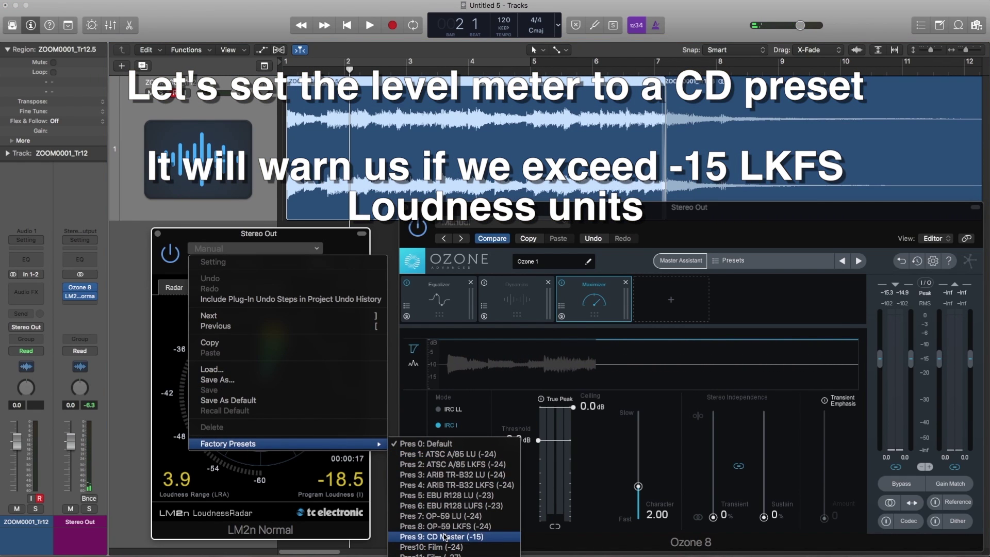
{"action": "left_click", "coordinate": [444, 536]}
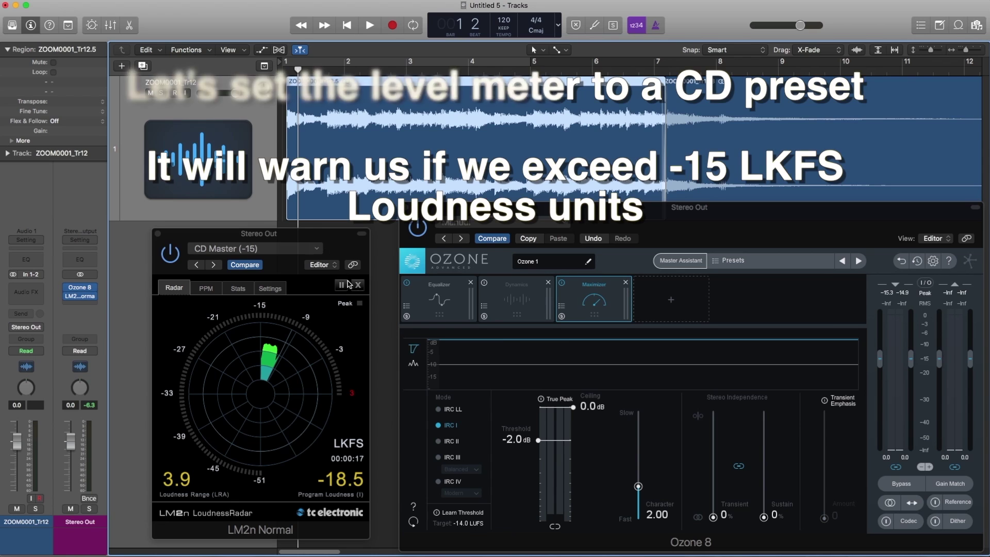
{"action": "left_click", "coordinate": [359, 289]}
{"action": "key", "text": "space"}
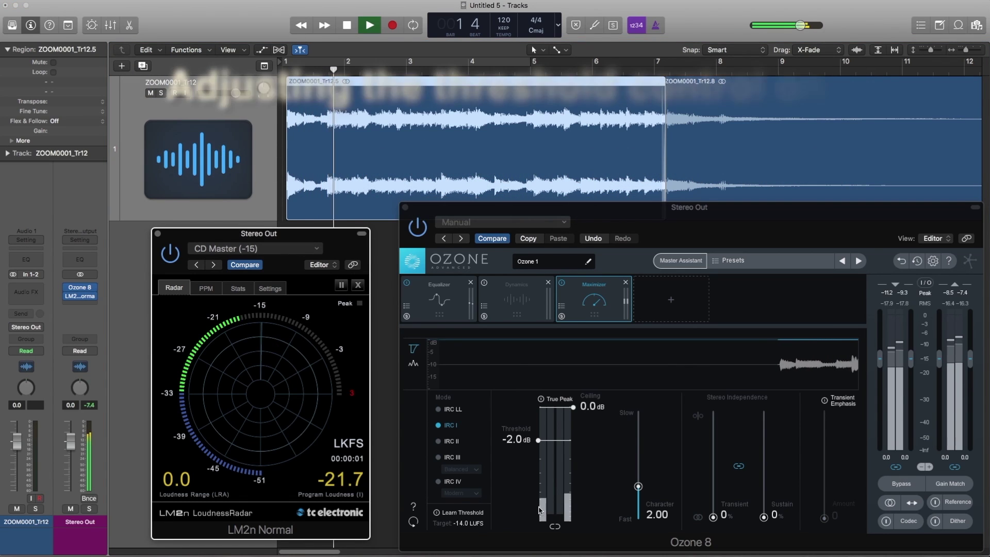
Step: Lower the Ozone Maximizer's threshold to about -6.3 dB during playback, then stop the playback
{"action": "left_click_drag", "start_coordinate": [536, 444], "coordinate": [538, 460]}
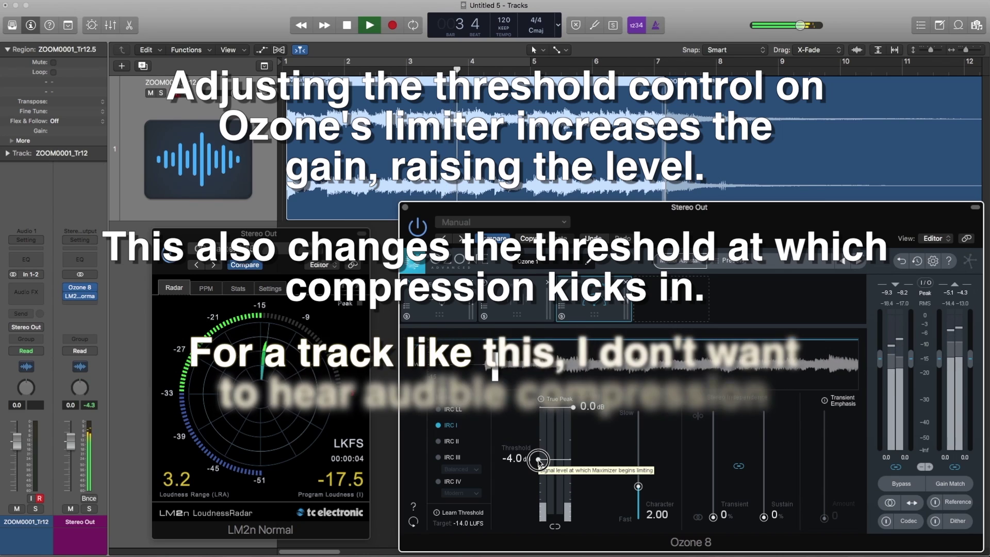
{"action": "left_click_drag", "start_coordinate": [538, 459], "coordinate": [538, 465]}
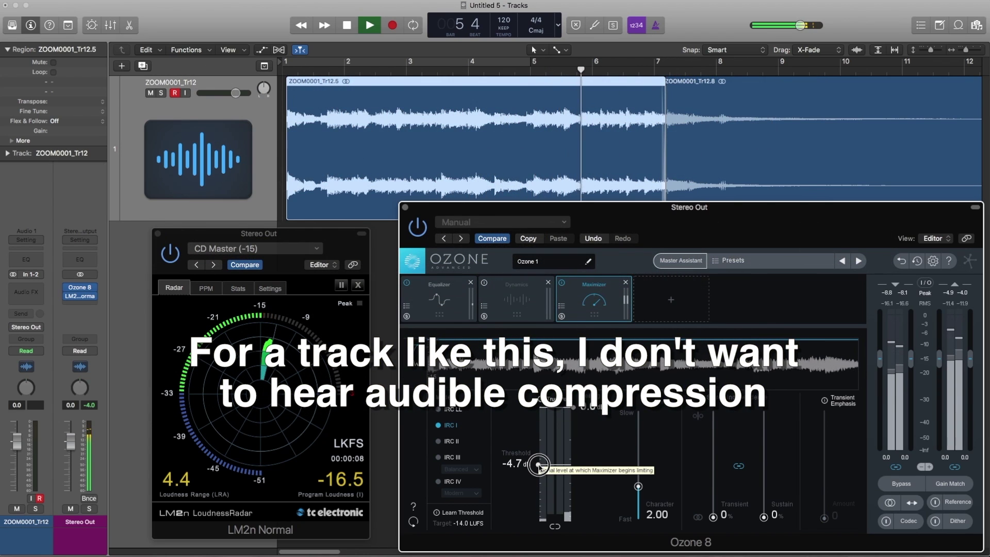
{"action": "left_click_drag", "start_coordinate": [538, 464], "coordinate": [538, 477]}
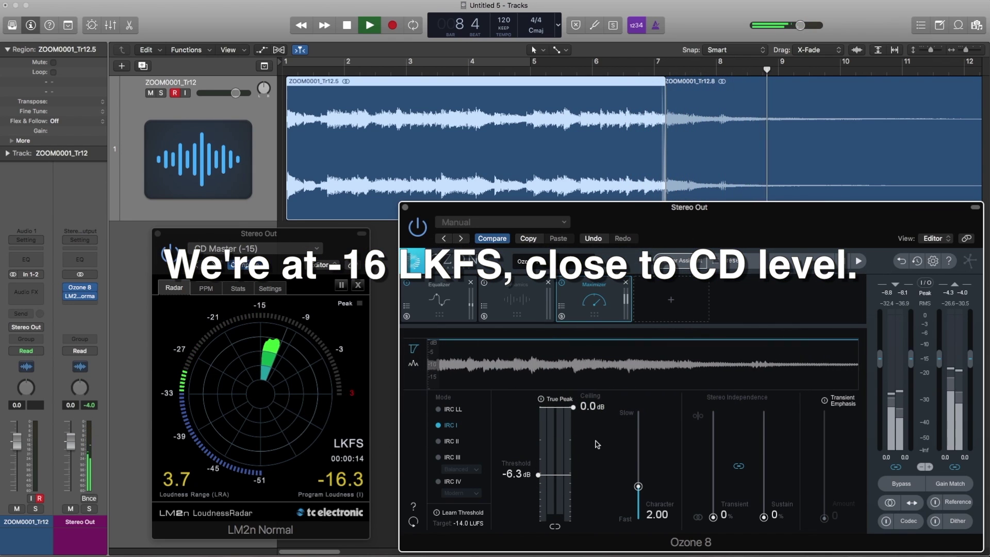
{"action": "key", "text": "space"}
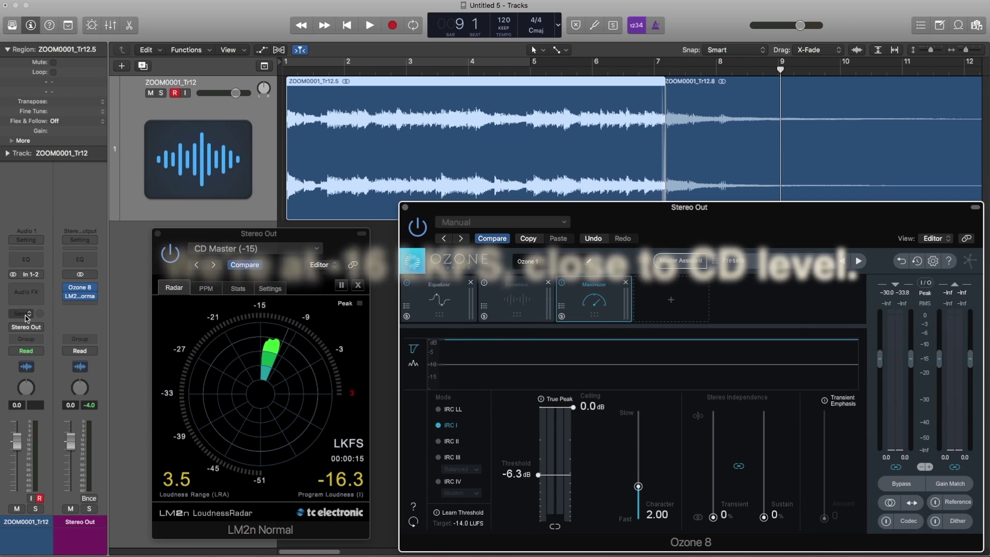
Step: Add a Bus 1 send to the ZOOM0001_Tr12 channel and insert the VSS3 reverb in stereo on Aux 1
{"action": "left_click", "coordinate": [20, 313]}
{"action": "mouse_move", "coordinate": [57, 373]}
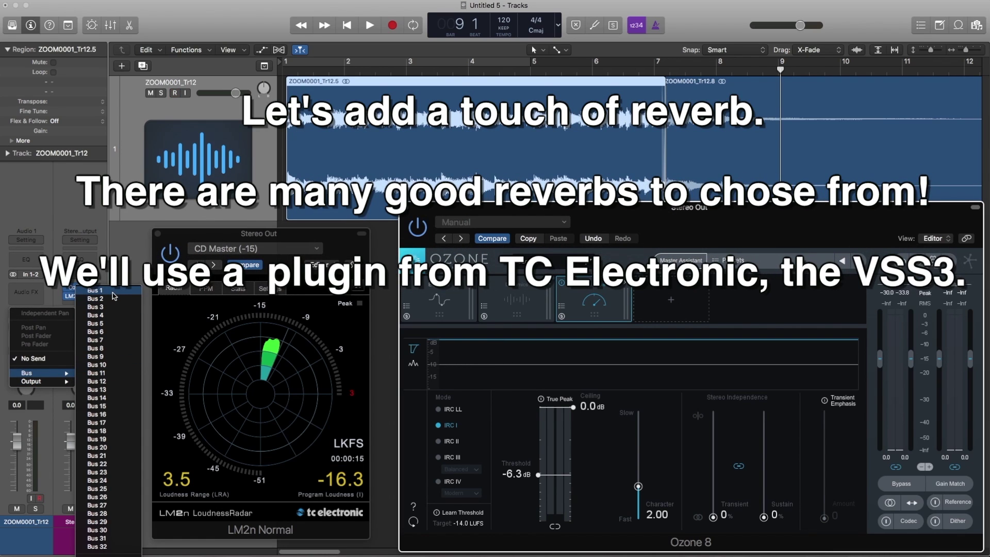
{"action": "left_click", "coordinate": [106, 290]}
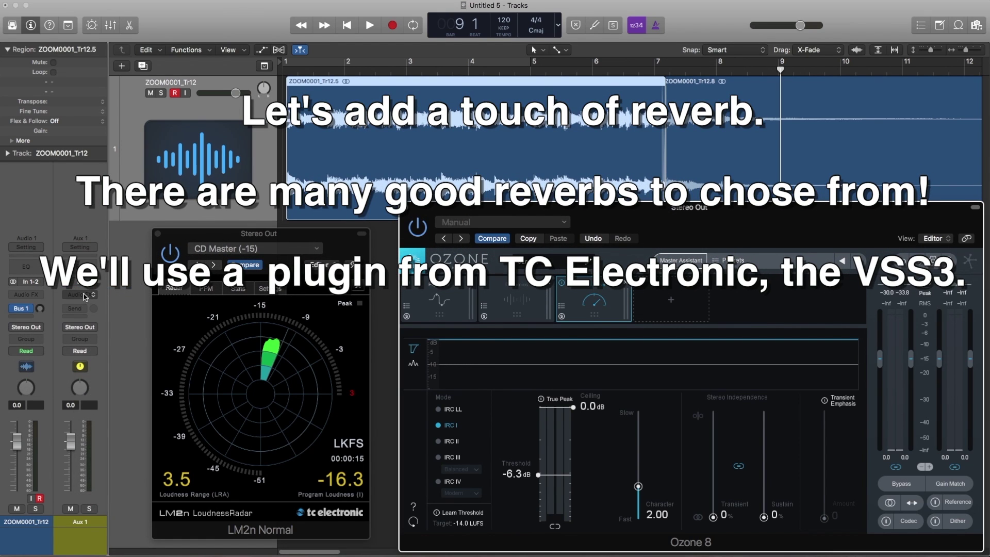
{"action": "left_click", "coordinate": [80, 295]}
{"action": "mouse_move", "coordinate": [86, 331]}
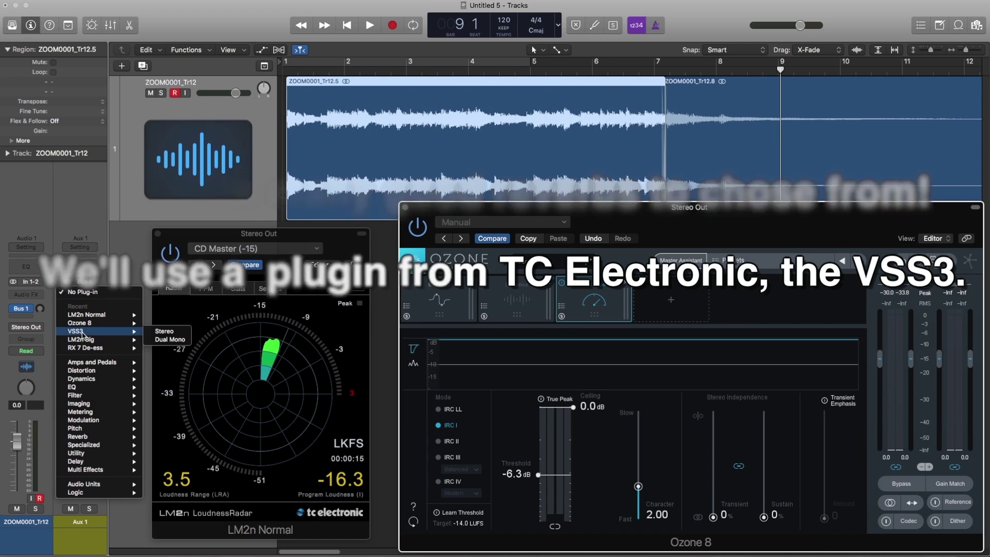
{"action": "left_click", "coordinate": [155, 333]}
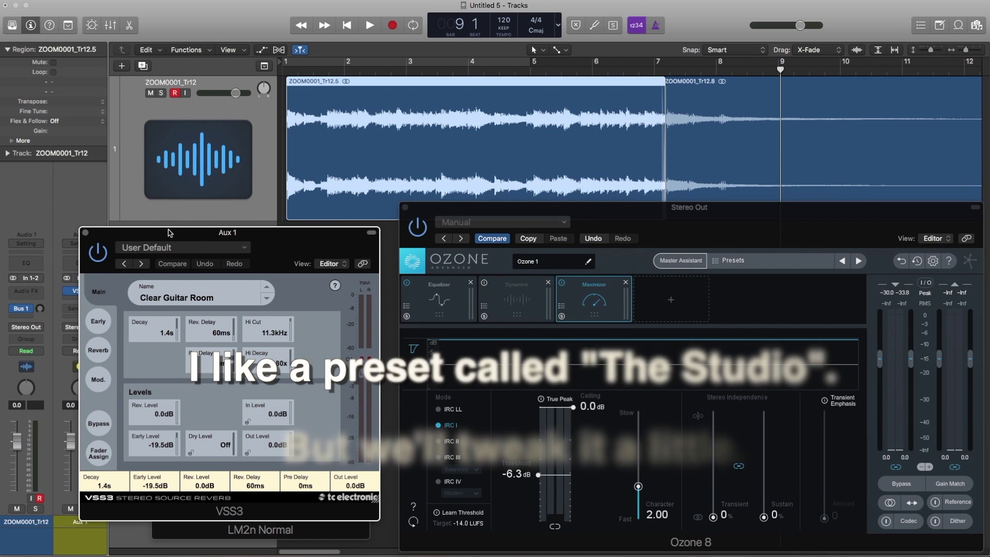
Step: Load The Studio preset in VSS3 and set its early level to -23.0 dB and its decay to 2.5 s
{"action": "left_click", "coordinate": [273, 298]}
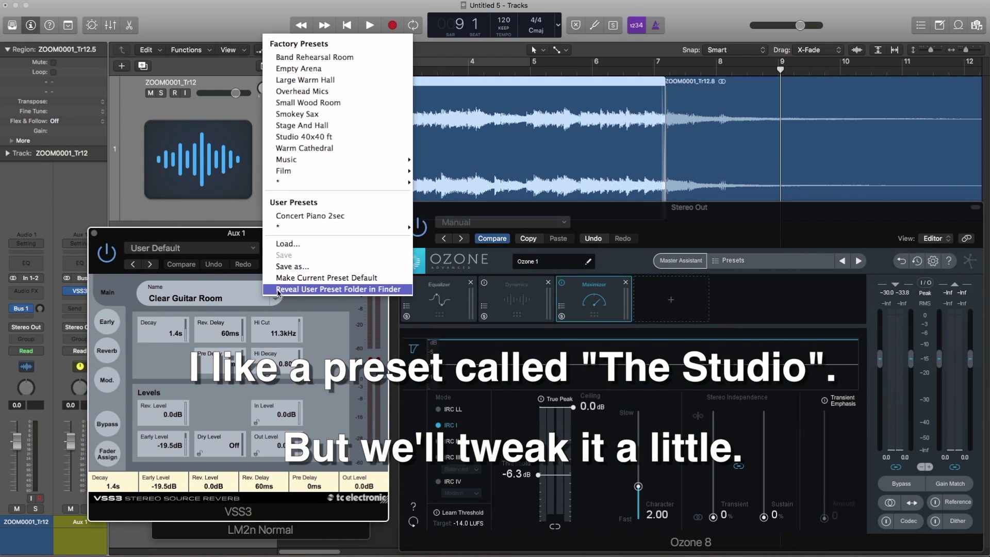
{"action": "mouse_move", "coordinate": [309, 160]}
{"action": "mouse_move", "coordinate": [469, 174]}
{"action": "left_click", "coordinate": [574, 252]}
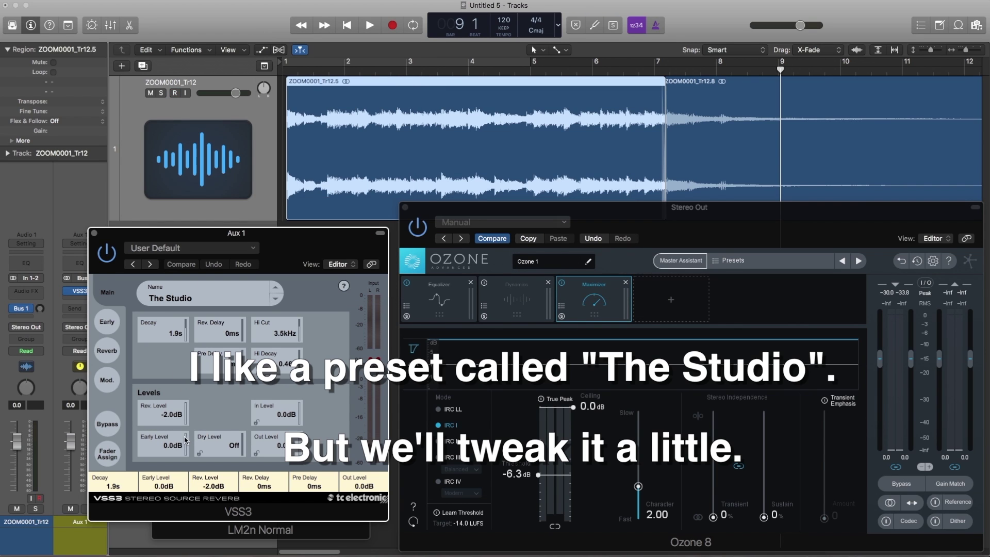
{"action": "left_click_drag", "start_coordinate": [186, 439], "coordinate": [187, 453]}
{"action": "left_click_drag", "start_coordinate": [186, 324], "coordinate": [187, 329]}
Step: Set the Bus 1 send to 0.0 dB and lower the Aux 1 volume to about -16.4 dB while listening to the track
{"action": "left_click", "coordinate": [40, 308], "text": "alt"}
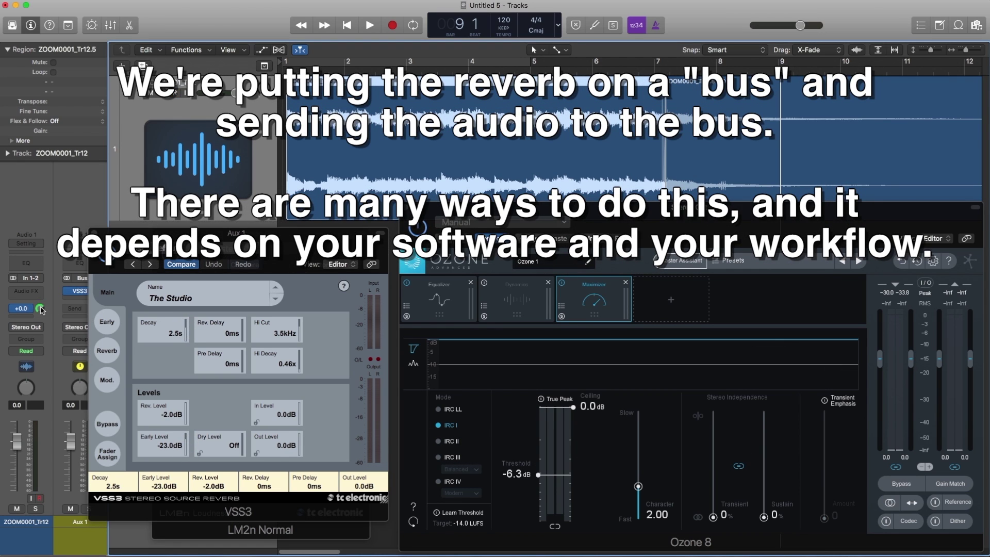
{"action": "key", "text": "space"}
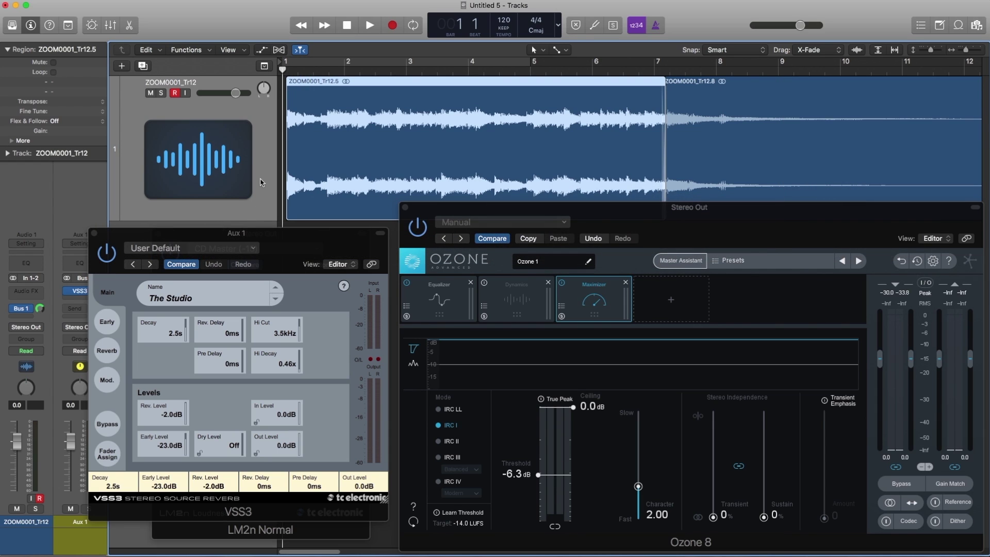
{"action": "left_click_drag", "start_coordinate": [238, 236], "coordinate": [277, 234]}
{"action": "left_click_drag", "start_coordinate": [70, 443], "coordinate": [74, 490]}
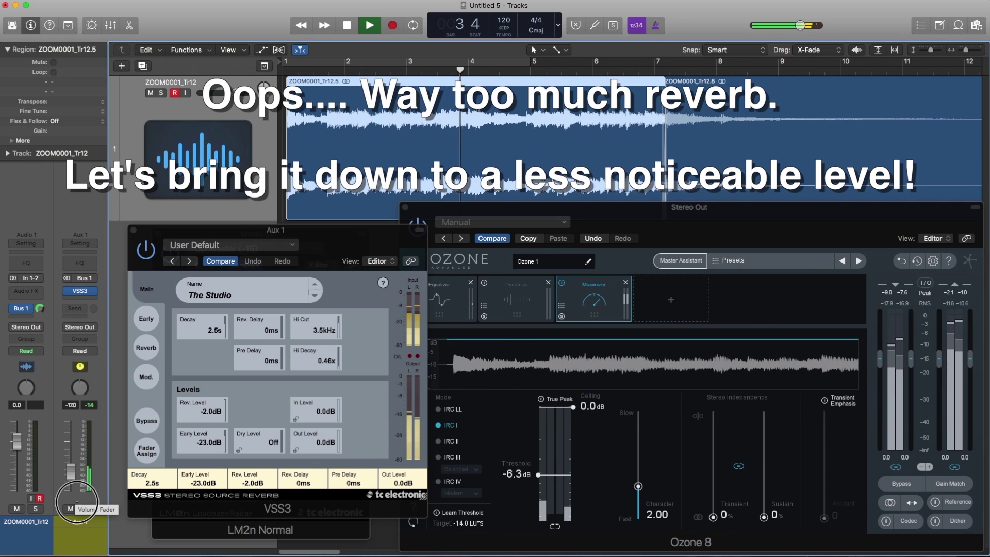
{"action": "left_click_drag", "start_coordinate": [77, 497], "coordinate": [80, 500]}
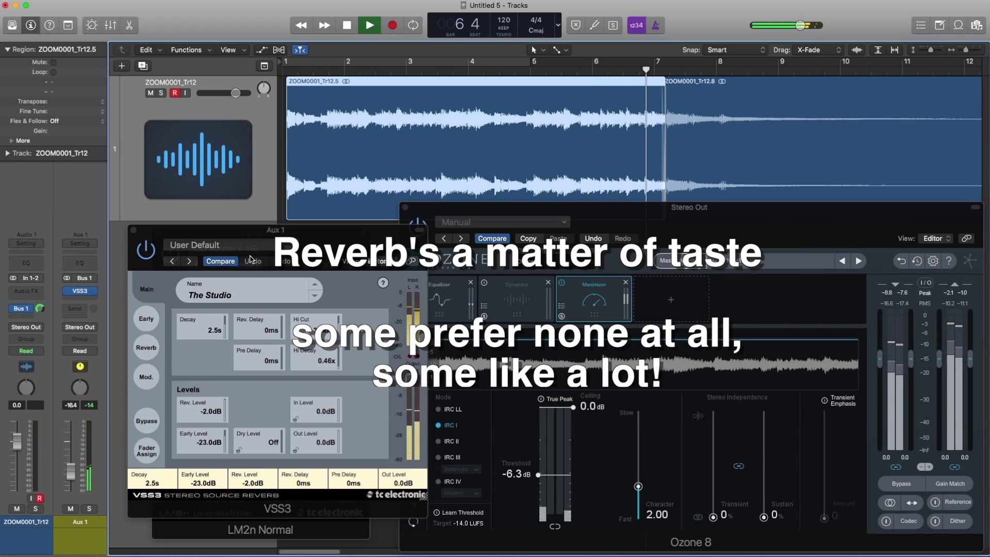
{"action": "left_click_drag", "start_coordinate": [254, 233], "coordinate": [248, 231]}
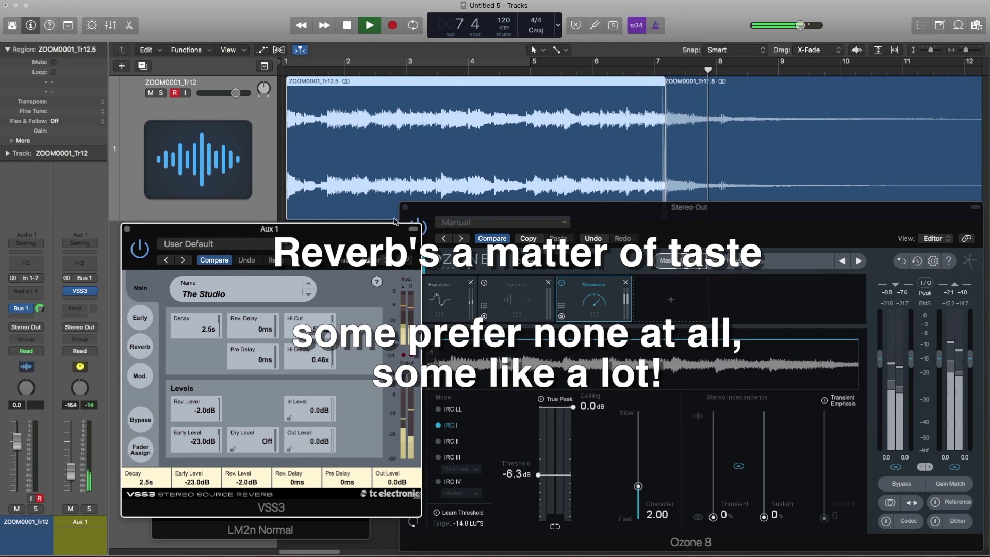
{"action": "left_click_drag", "start_coordinate": [495, 211], "coordinate": [496, 211]}
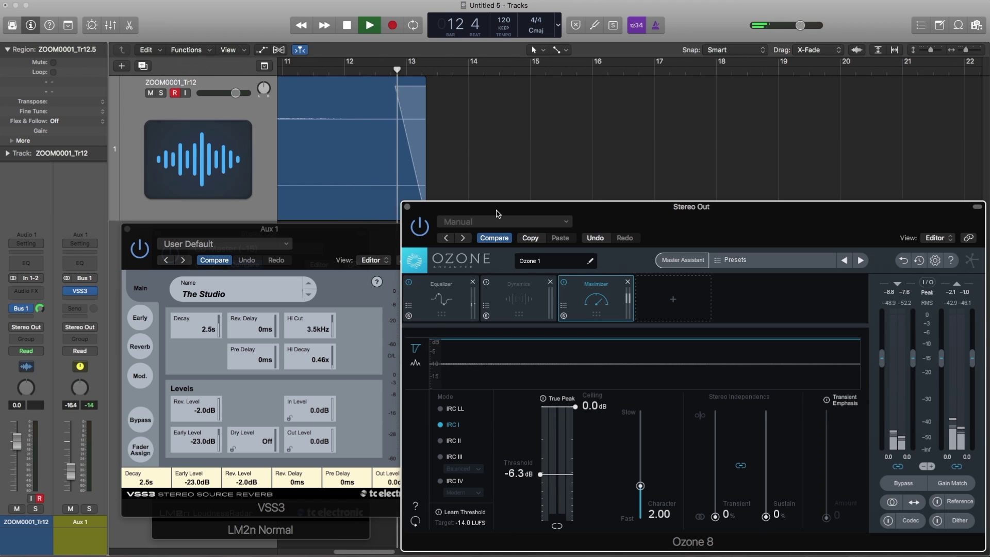
{"action": "key", "text": "space"}
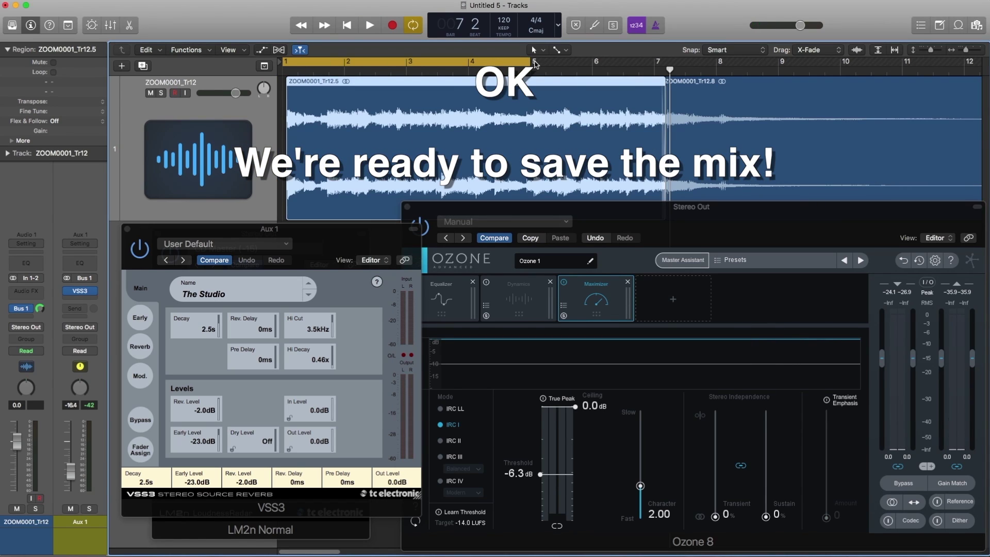
Step: Extend the cycle range to the end of the last region past bar 13 and bounce it offline as PCM and MP3 files named AG Recording Demo
{"action": "left_click_drag", "start_coordinate": [528, 61], "coordinate": [923, 79]}
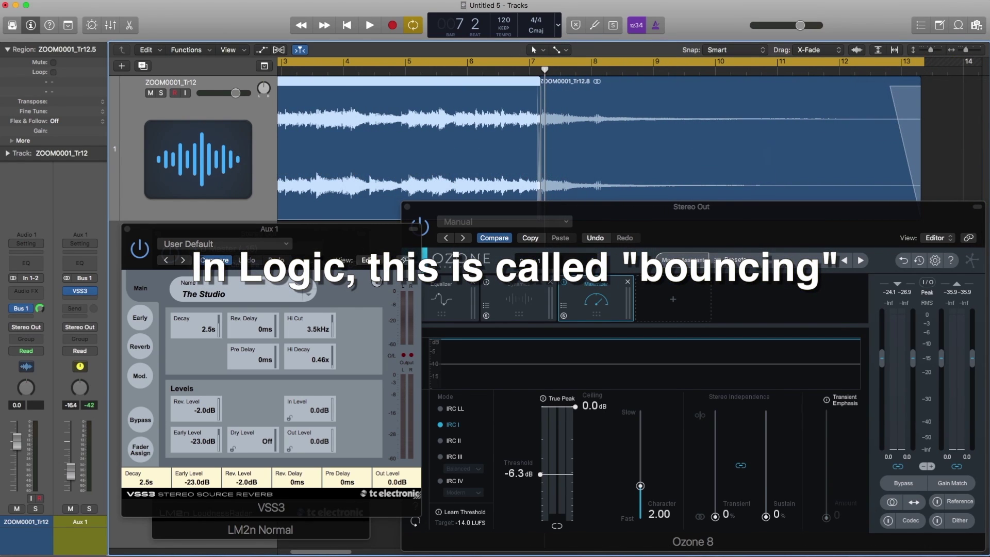
{"action": "left_click", "coordinate": [7, 1]}
{"action": "mouse_move", "coordinate": [19, 151]}
{"action": "left_click", "coordinate": [155, 184]}
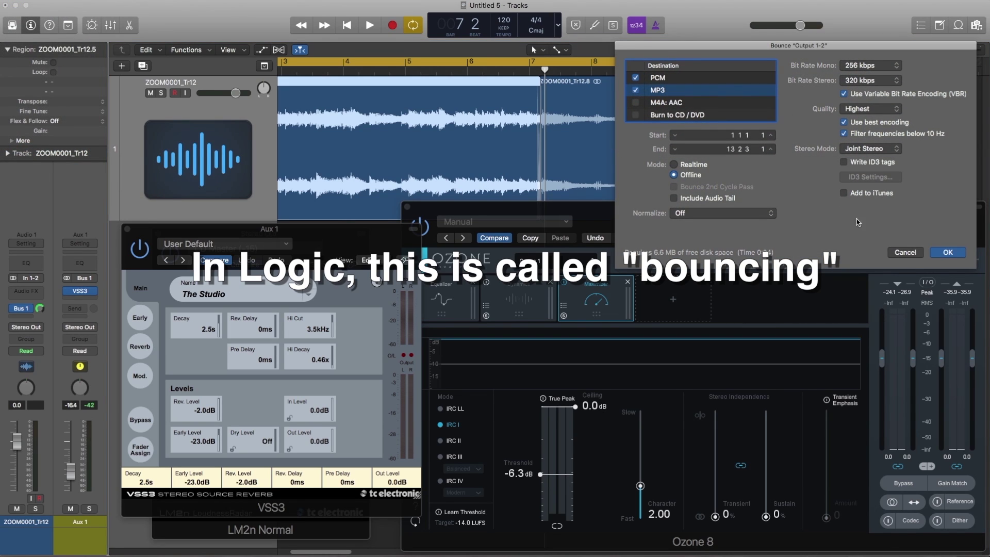
{"action": "key", "text": "Return"}
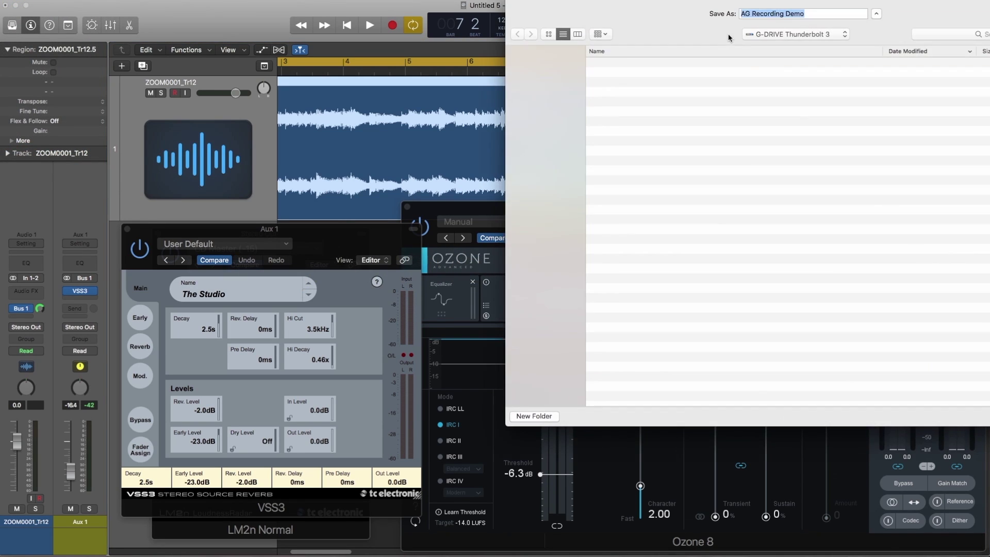
{"action": "key", "text": "Return"}
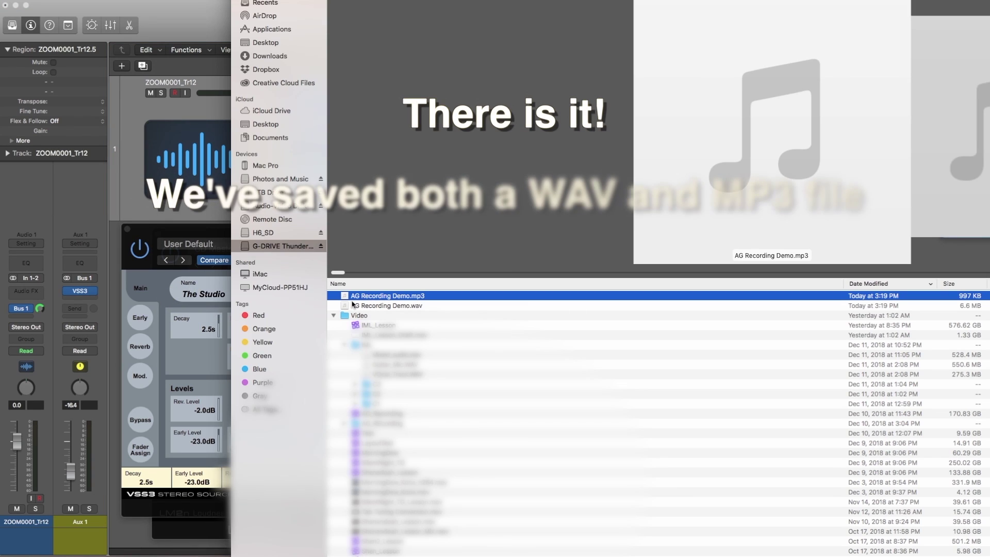
{"action": "left_click", "coordinate": [355, 305]}
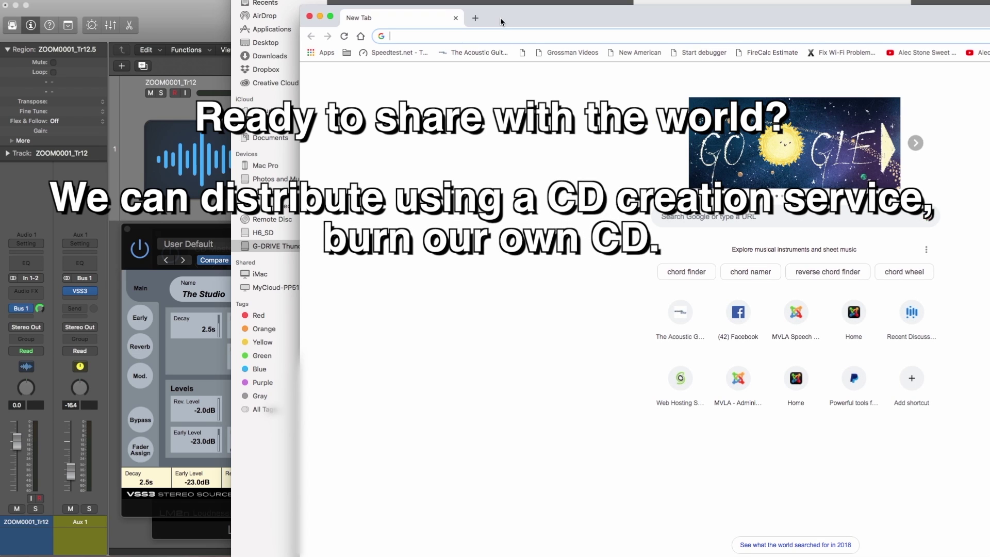
Step: Switch to the Chrome browser and open SoundCloud's upload page
{"action": "type", "text": "soundcloud.com/doug-young"}
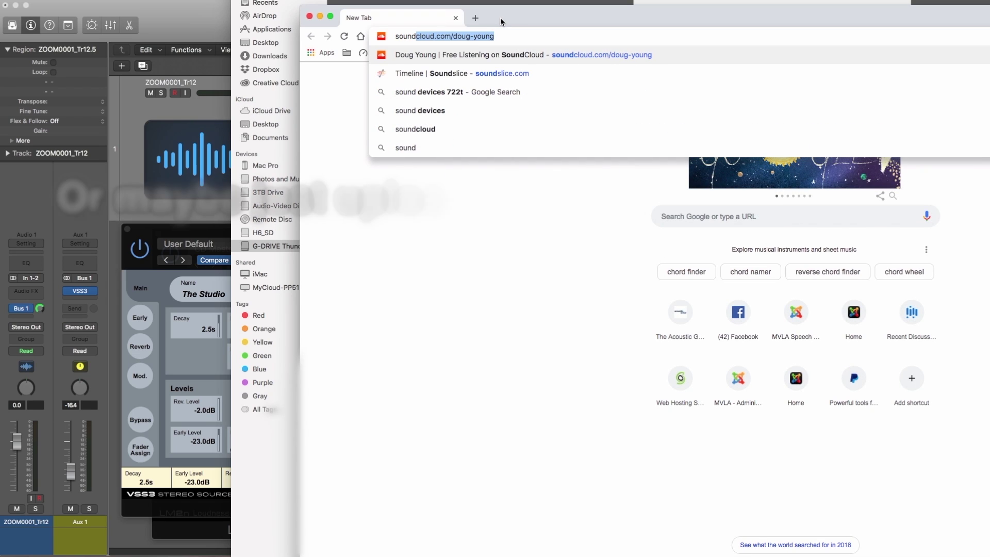
{"action": "key", "text": "Return"}
{"action": "left_click_drag", "start_coordinate": [719, 15], "coordinate": [593, 10]}
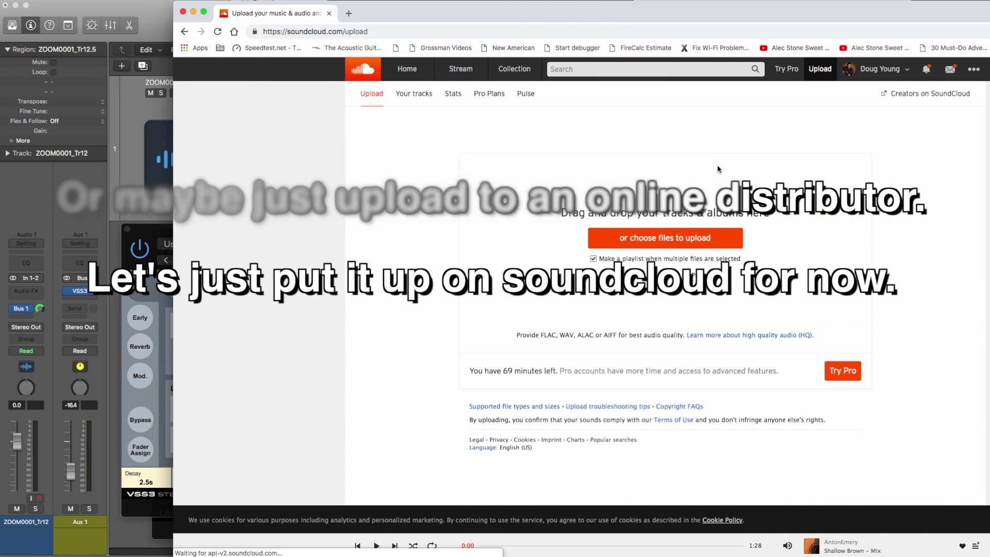
Step: Upload AG Recording Demo.wav to SoundCloud and play the uploaded track to check it
{"action": "left_click", "coordinate": [680, 238]}
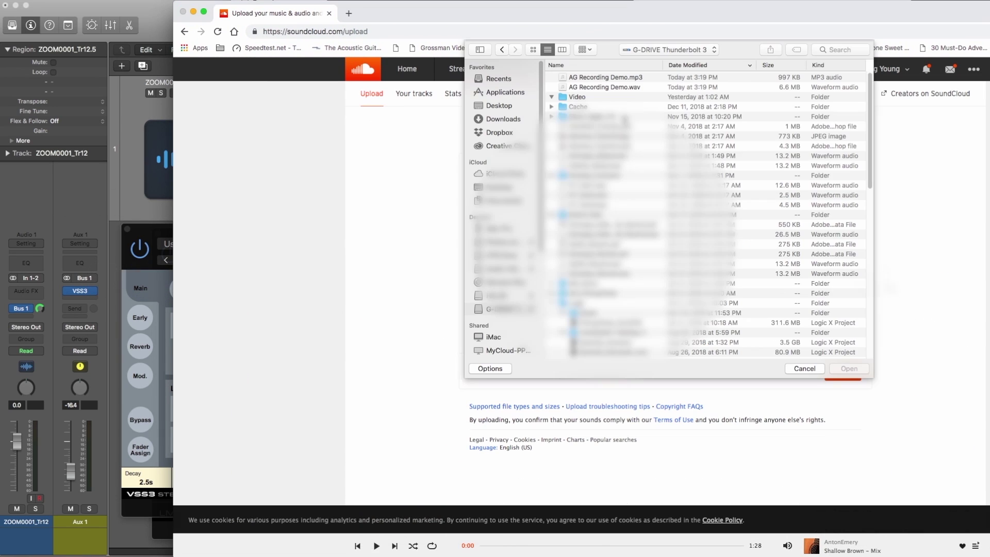
{"action": "left_click", "coordinate": [590, 88]}
{"action": "left_click", "coordinate": [832, 369]}
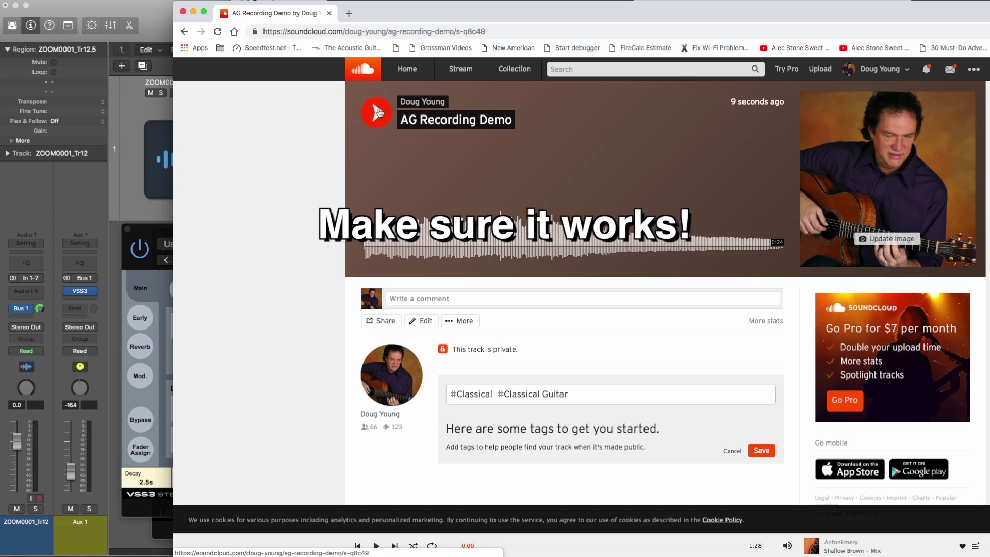
{"action": "left_click", "coordinate": [377, 111]}
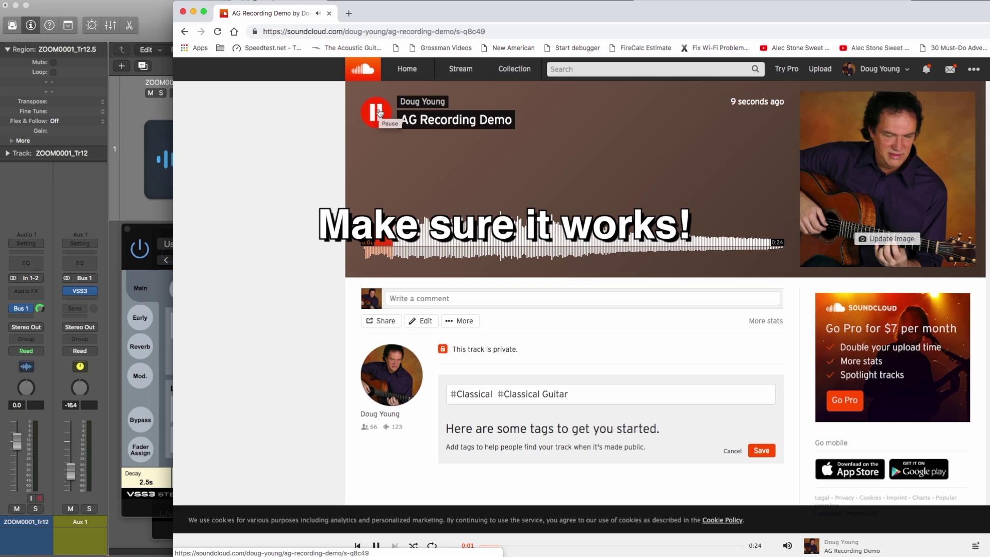